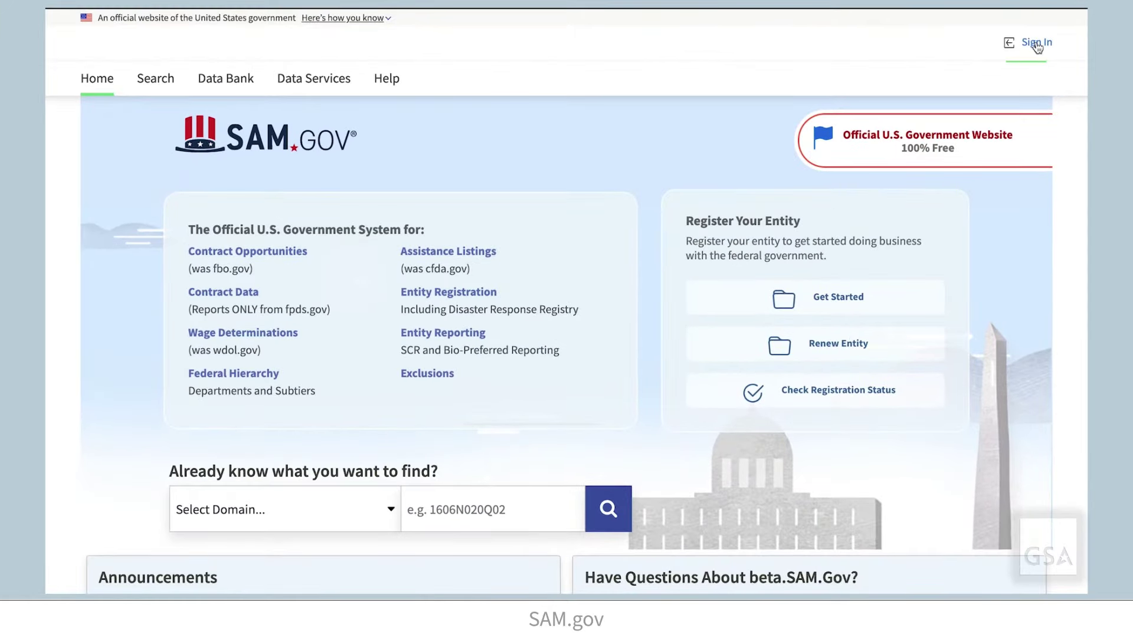
Accept the U.S. Government System terms and sign in with the saved email address and password
left_click(1036, 42)
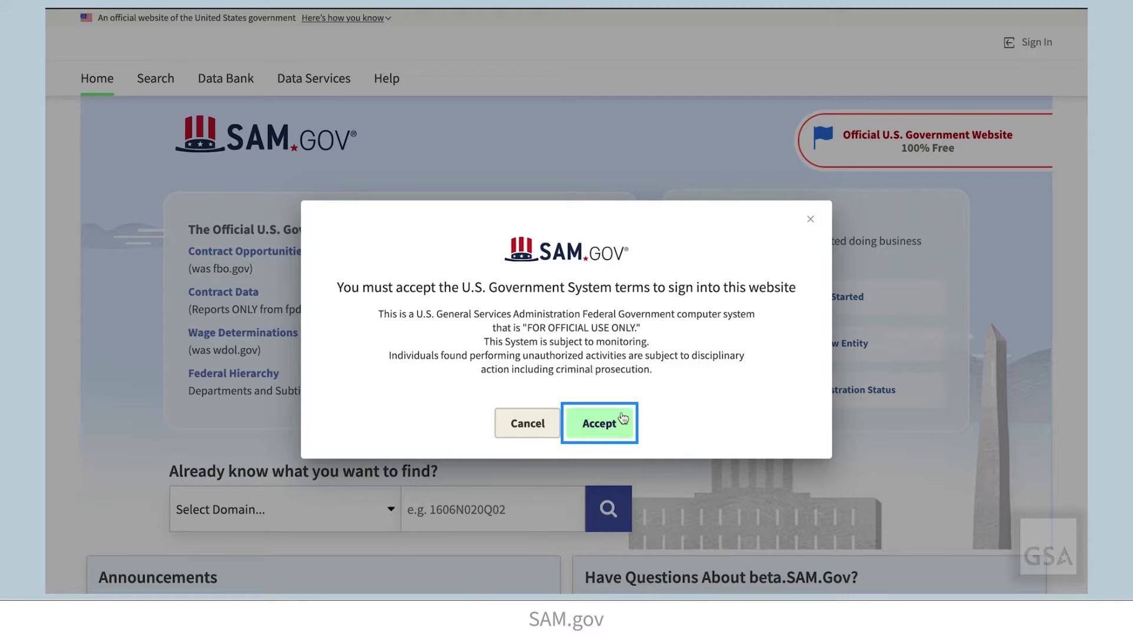
left_click(617, 423)
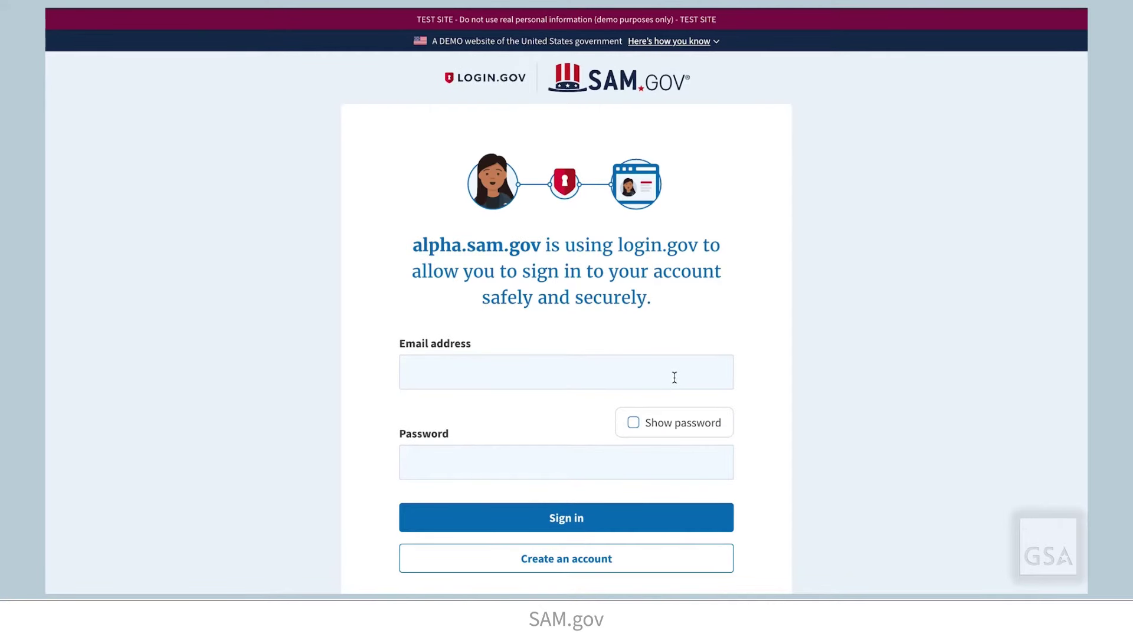
left_click(674, 377)
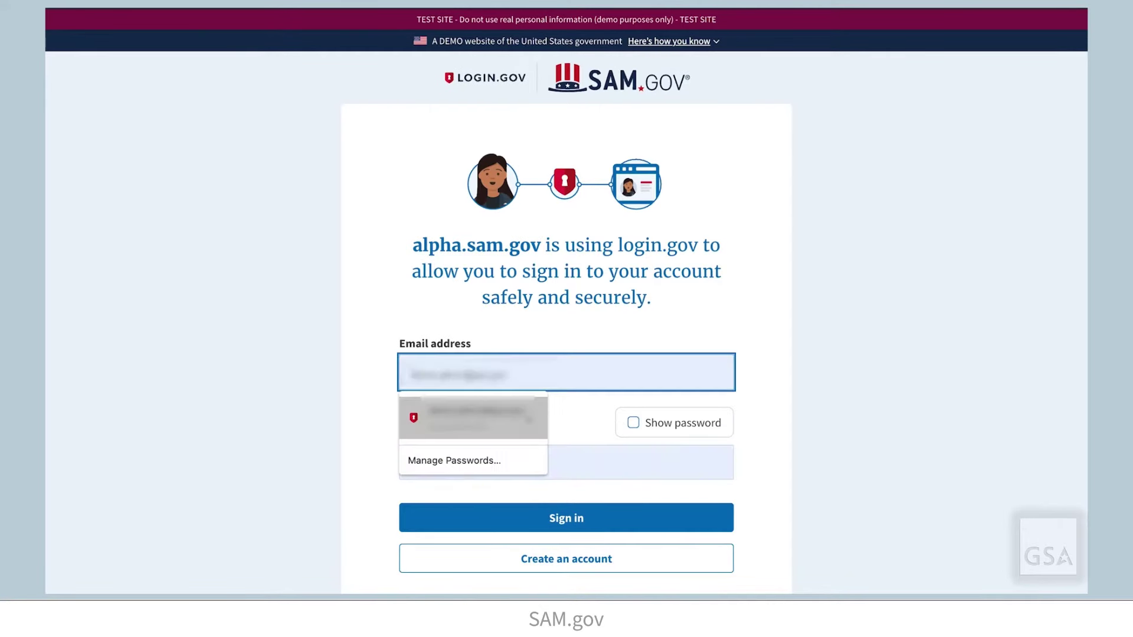
left_click(526, 412)
left_click(550, 518)
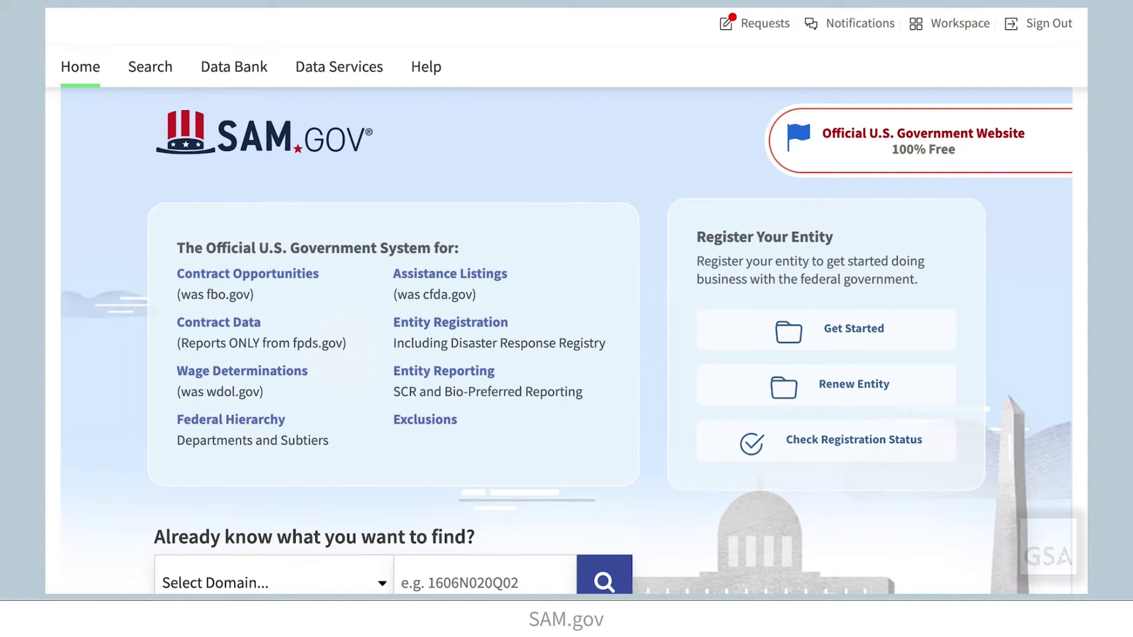
Open Contract Opportunities and search active opportunities for "site preparation"
left_click(299, 284)
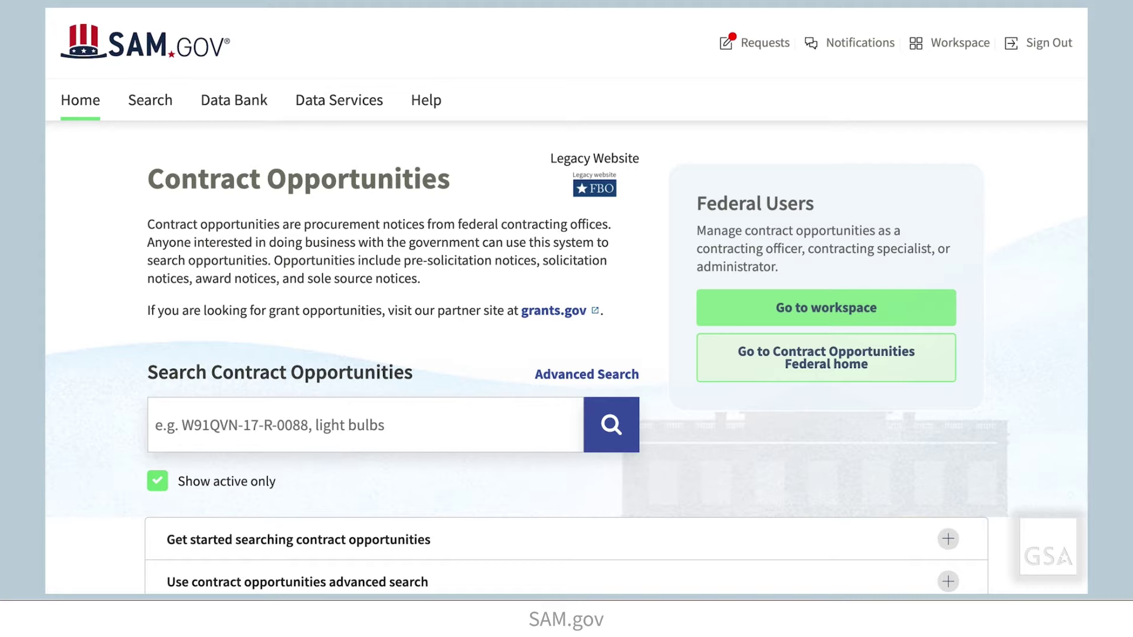
left_click(455, 423)
type("s")
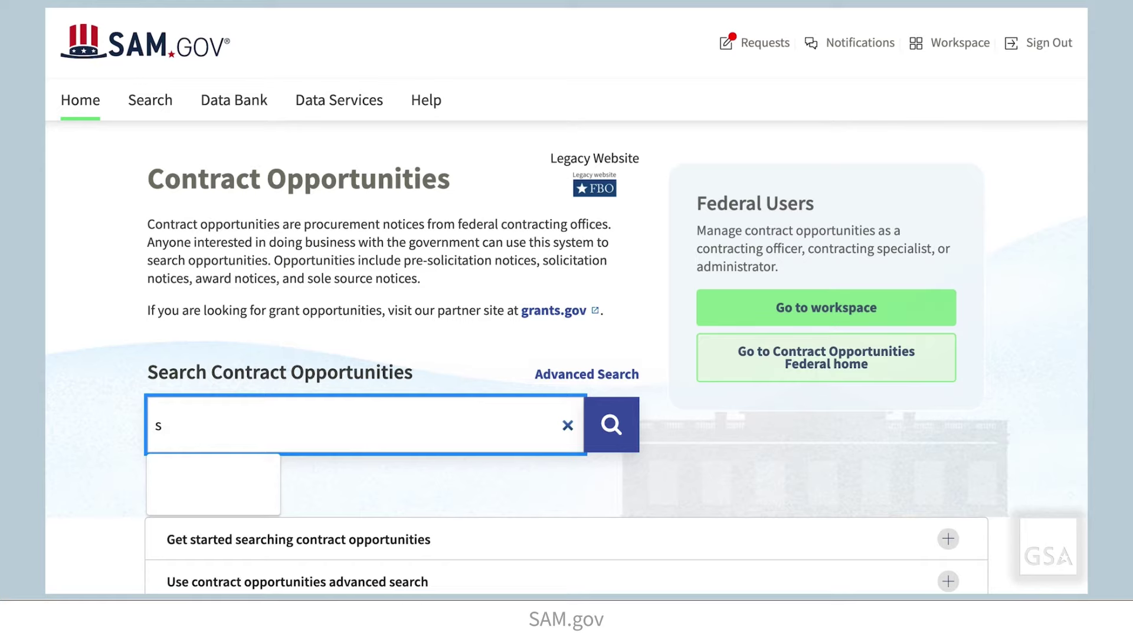
type("ite preparation")
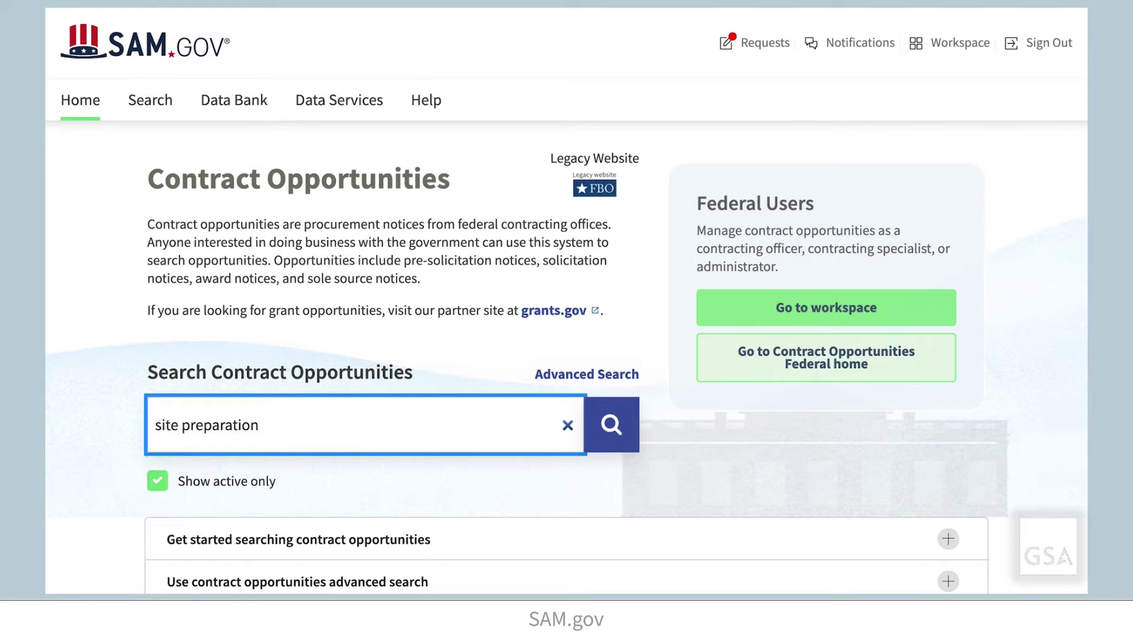
left_click(608, 424)
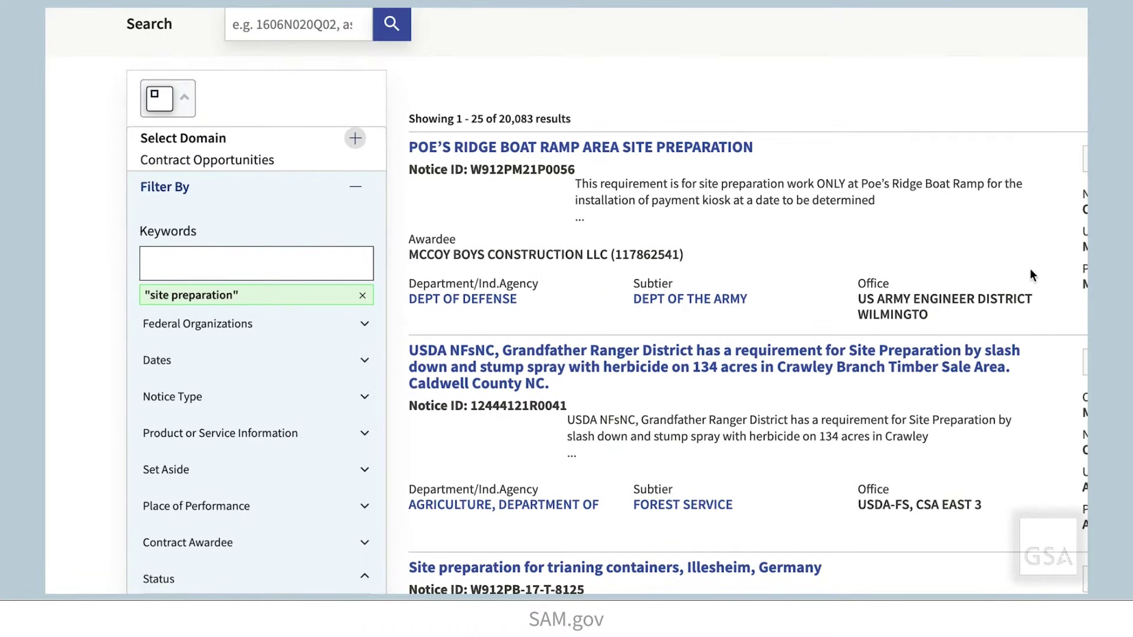
Expand the Dates filters and add Published Date to the available search filters
left_click(367, 324)
left_click(368, 328)
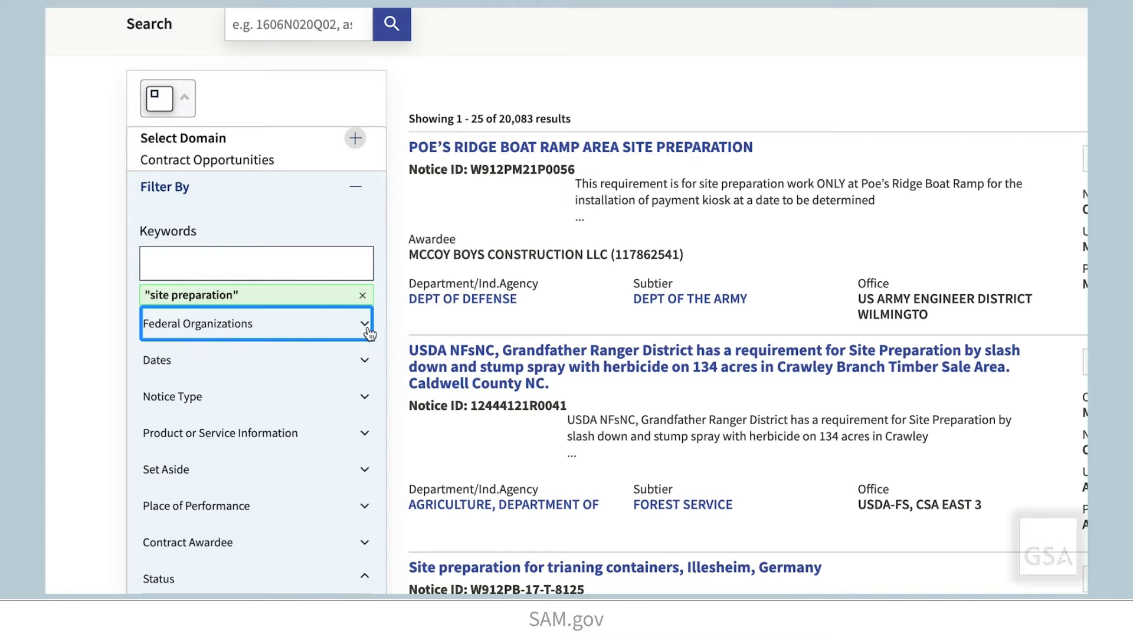
left_click(365, 361)
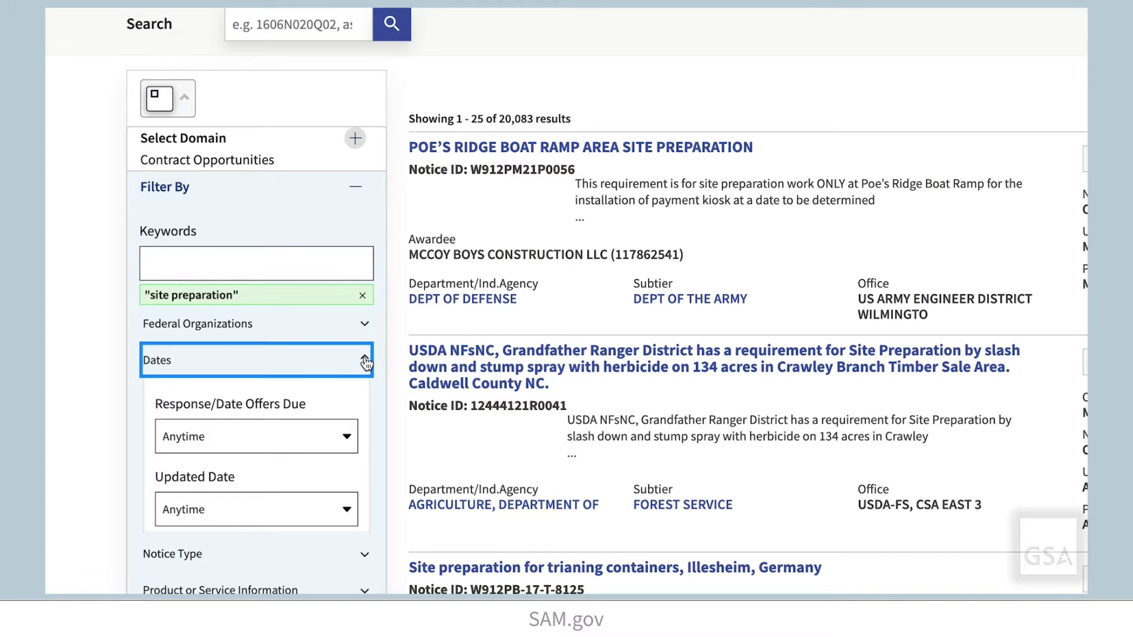
scroll(328, 431, "down", 3)
scroll(329, 437, "down", 4)
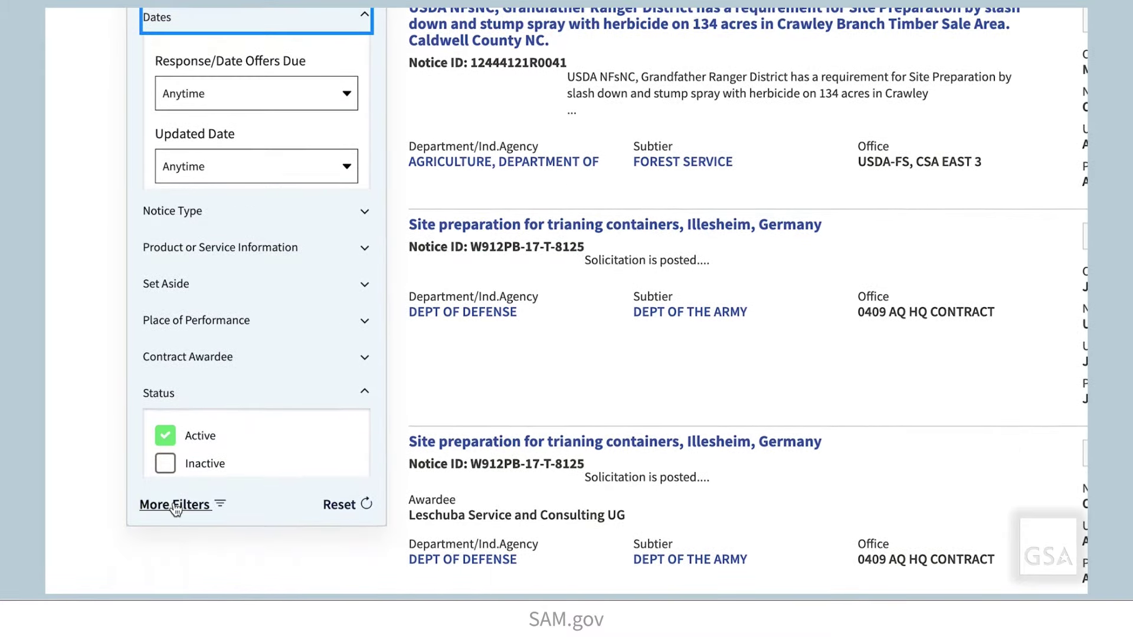
left_click(175, 506)
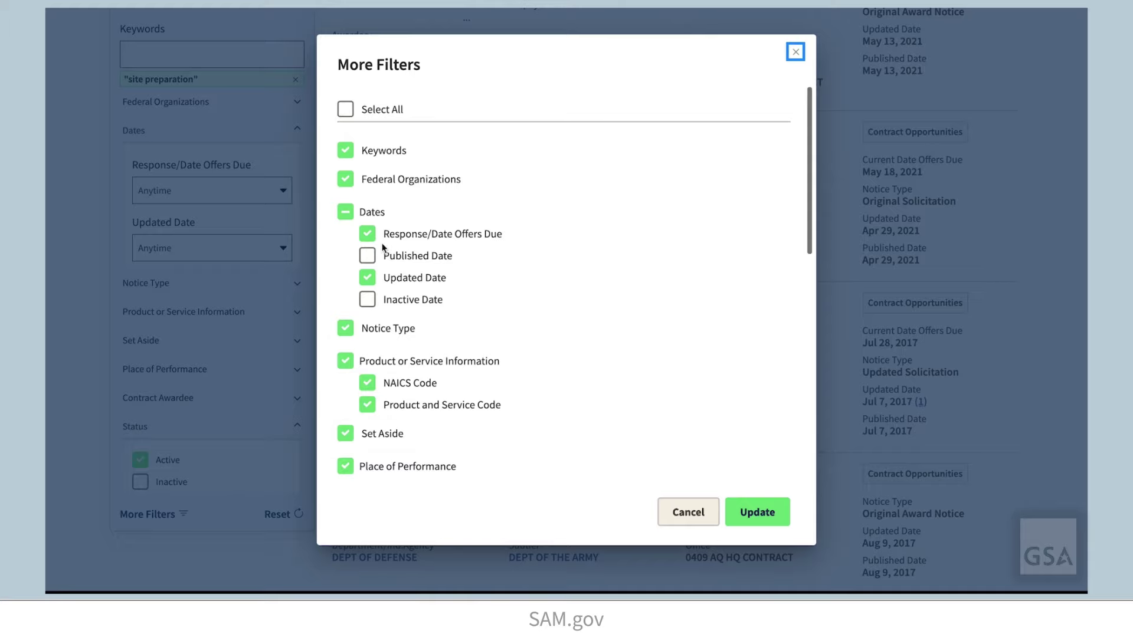
left_click(368, 256)
left_click(750, 513)
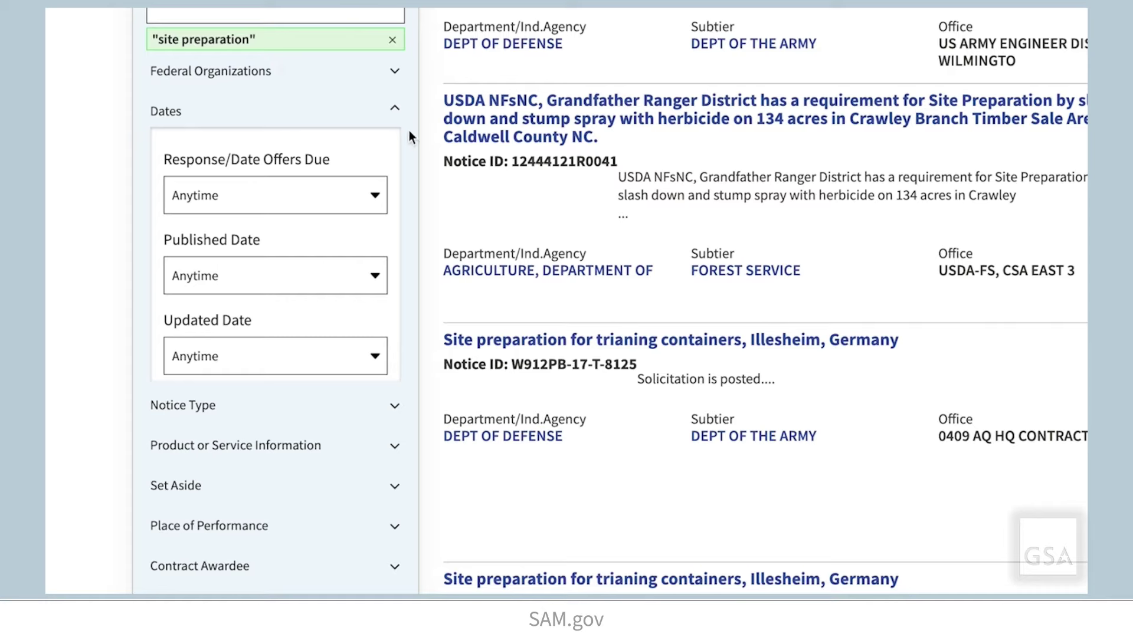
Filter the results by the federal organization "013 - COMMERCE, DEPARTMENT OF"
left_click(396, 73)
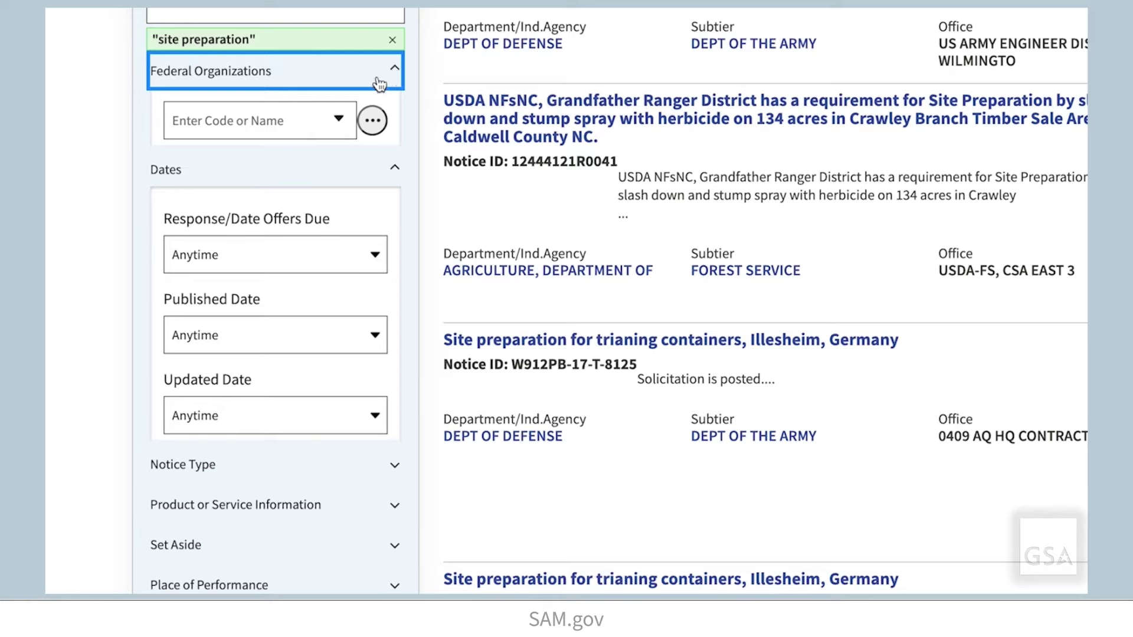
left_click(316, 116)
left_click_drag(356, 166, 324, 346)
left_click(308, 347)
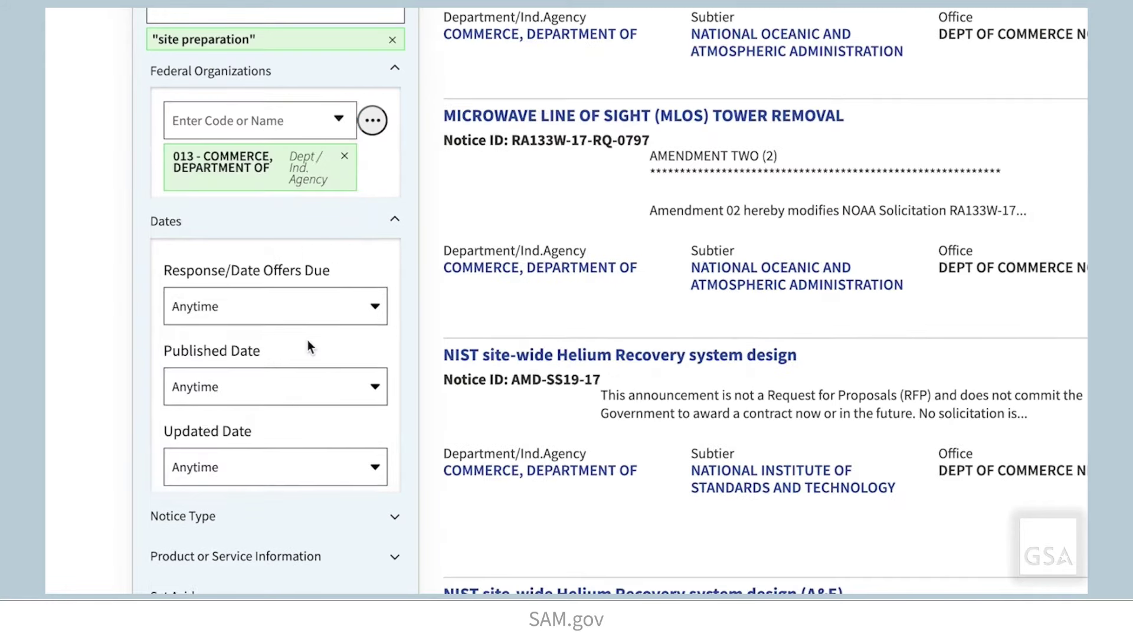
Use the advanced organization picker to find and add "047 - GENERAL SERVICES ADMINISTRATION" at department level
left_click(377, 124)
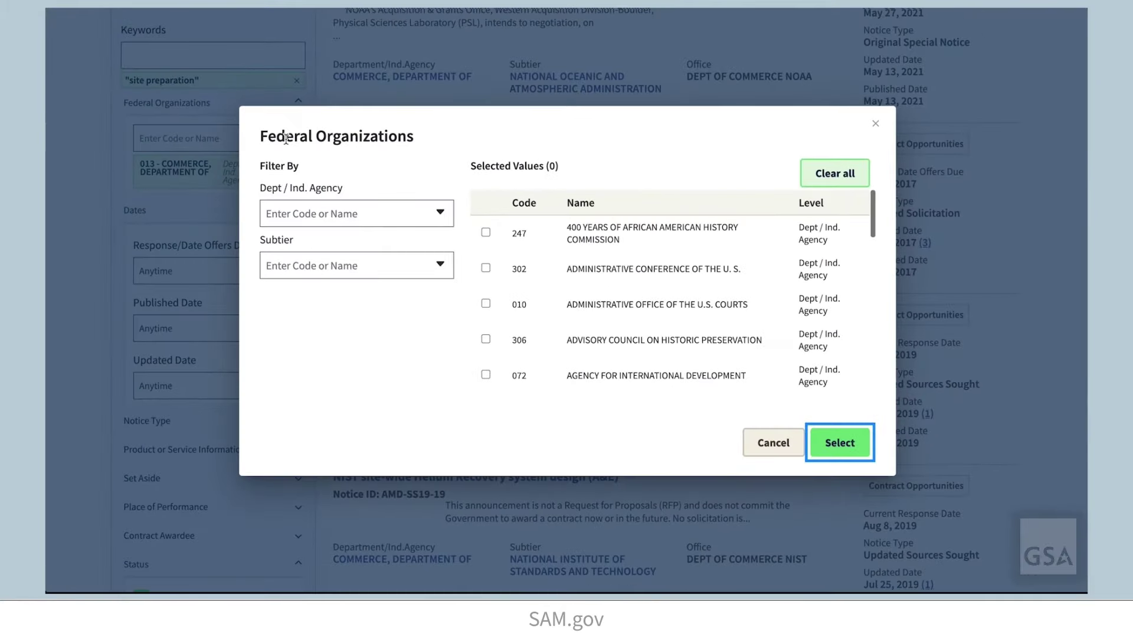
left_click(399, 216)
type("General")
left_click(373, 236)
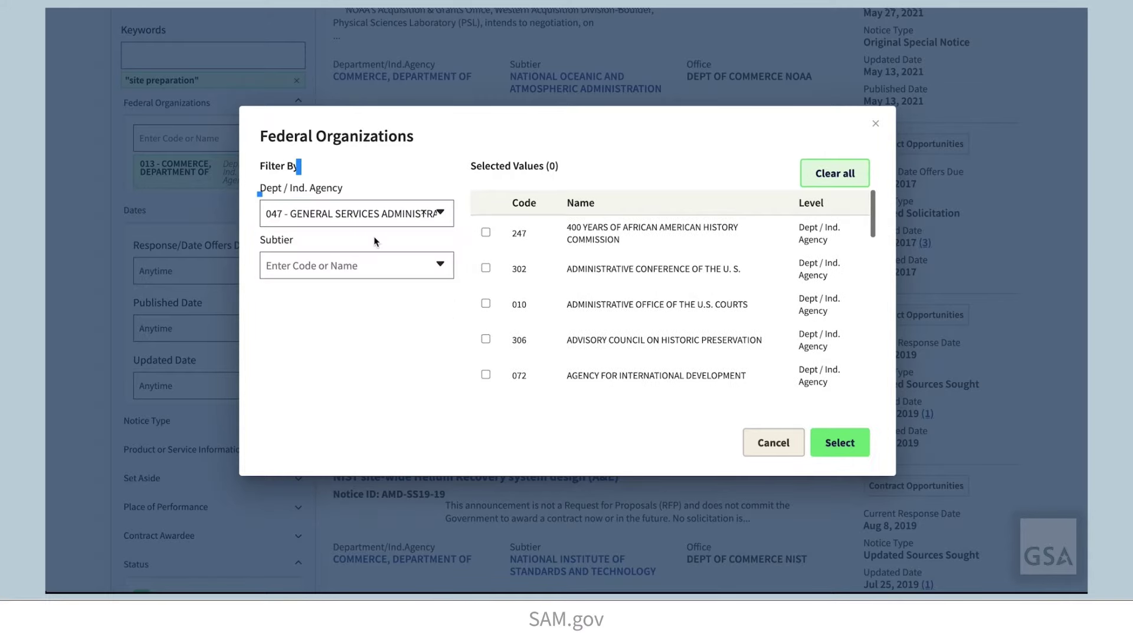
left_click(485, 233)
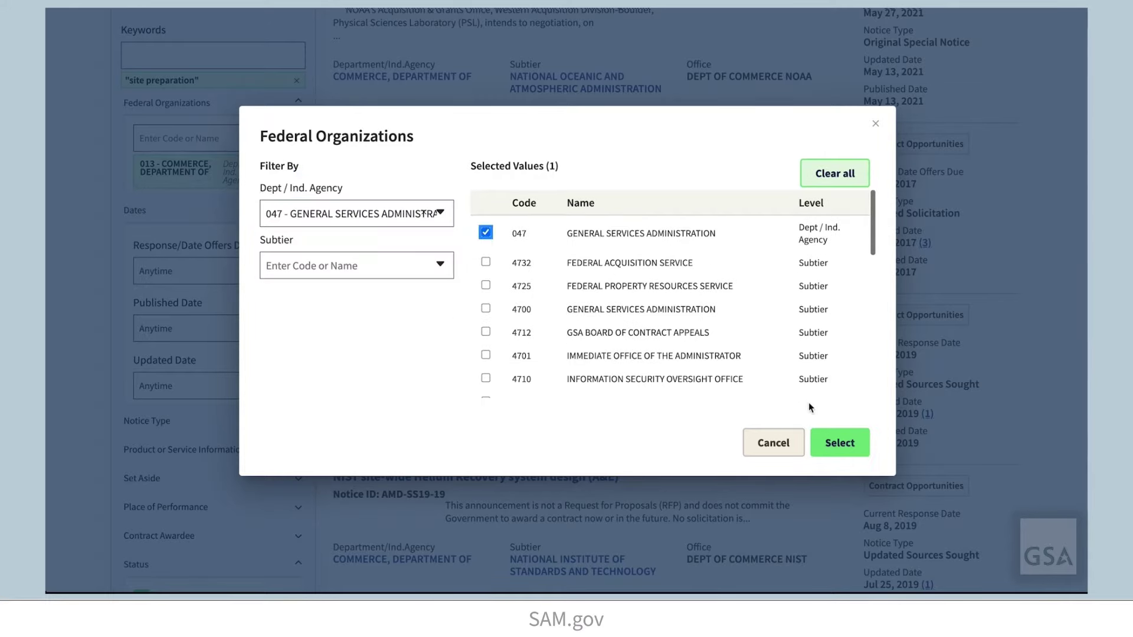
left_click(840, 444)
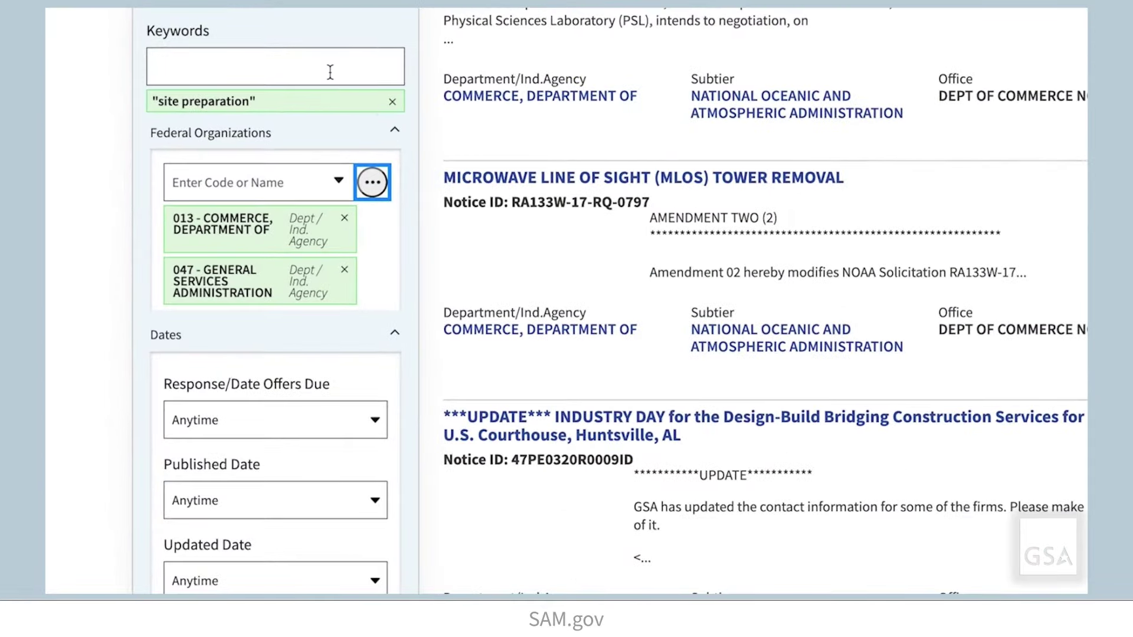
Add "GSA Real Estate" as a second search keyword
left_click(329, 72)
type("GS")
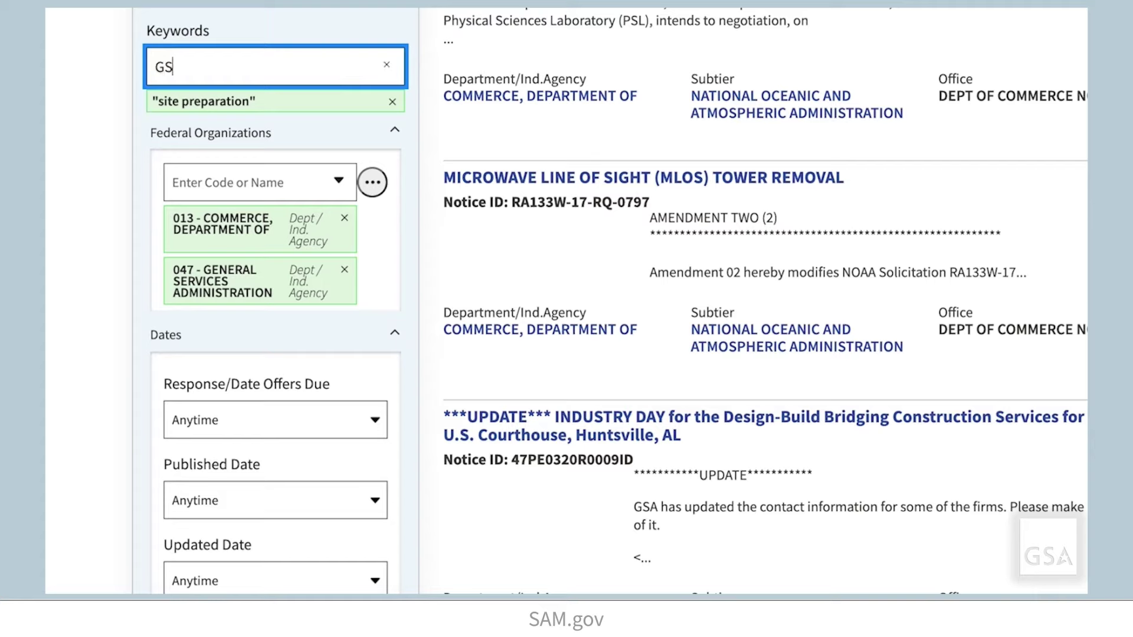
type("A Real Estate")
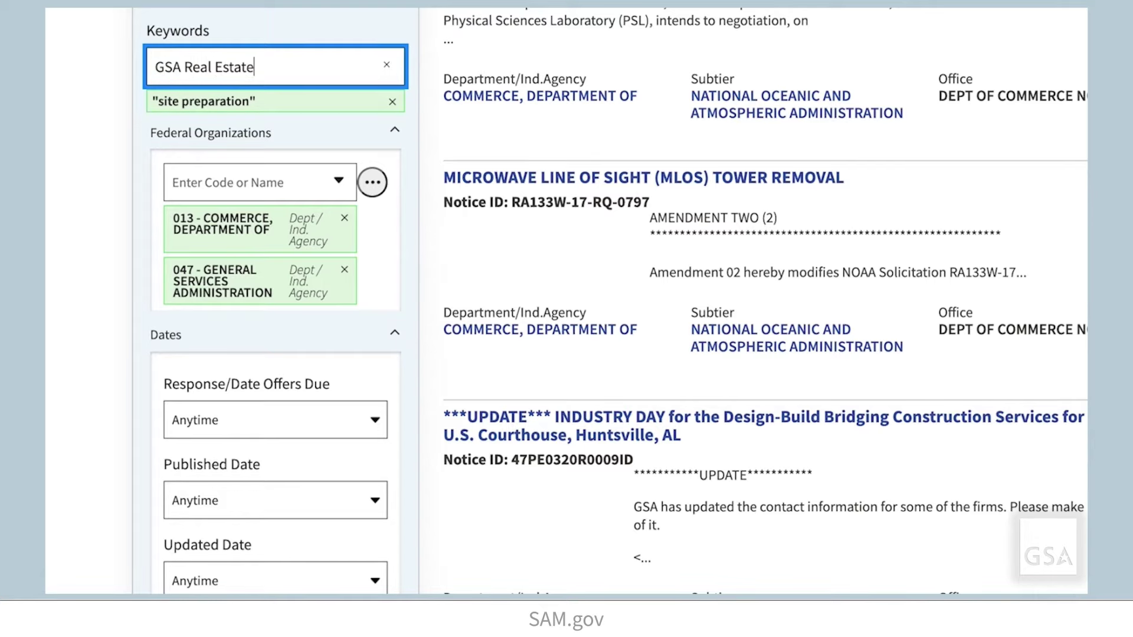
key("Return")
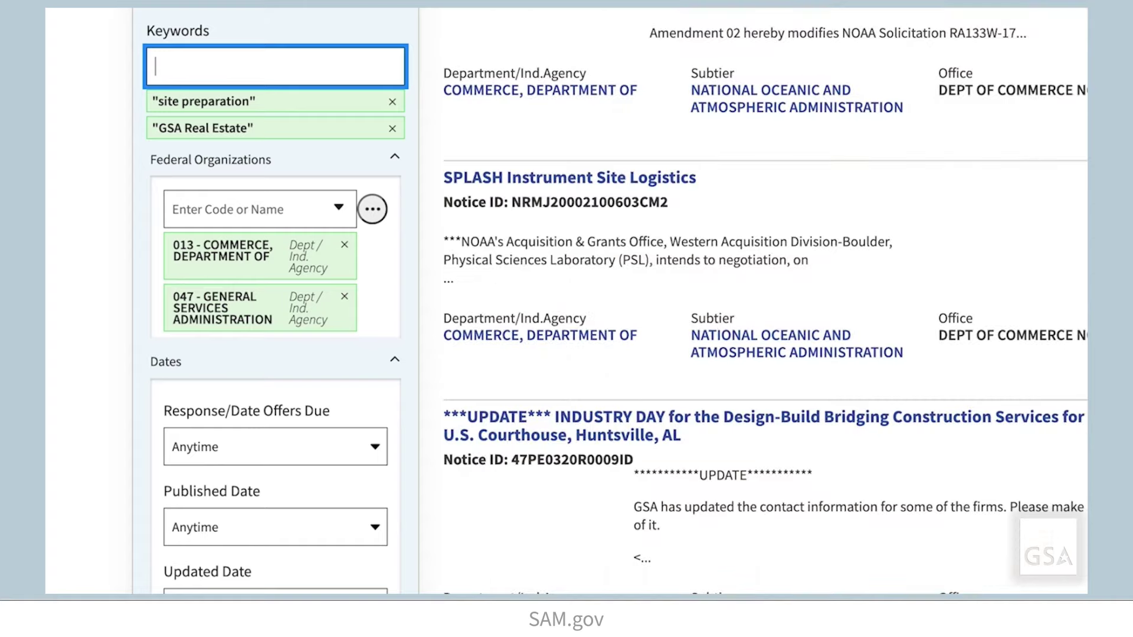
left_click(685, 115)
scroll(685, 114, "down", 1)
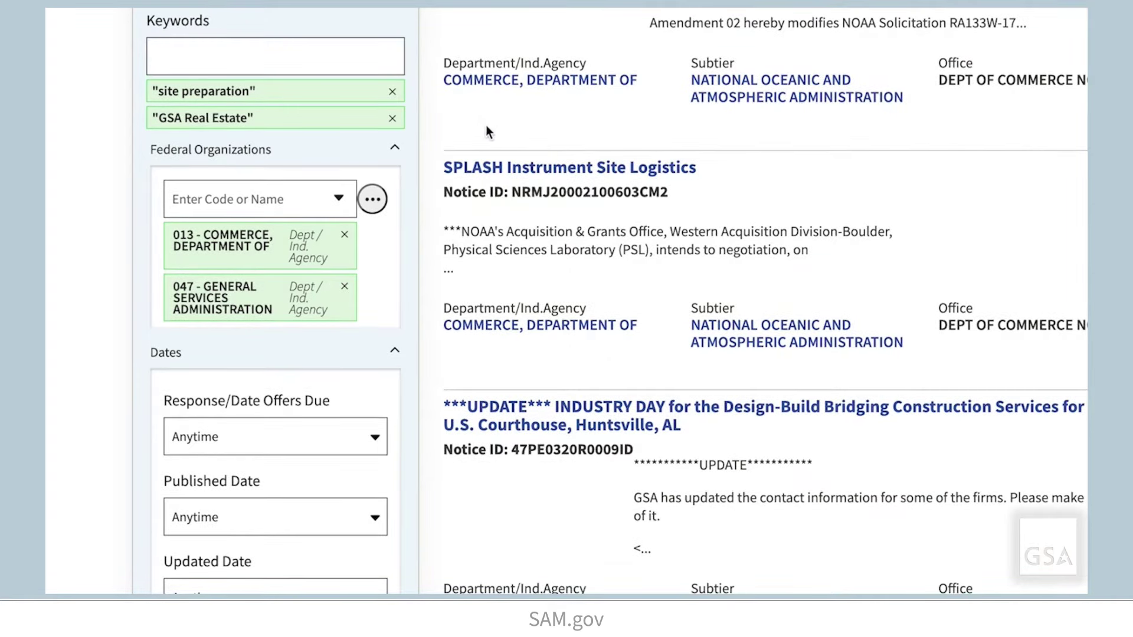
Collapse the Federal Organizations filter and set Response/Date Offers Due to Custom date
left_click(394, 147)
scroll(395, 118, "down", 1)
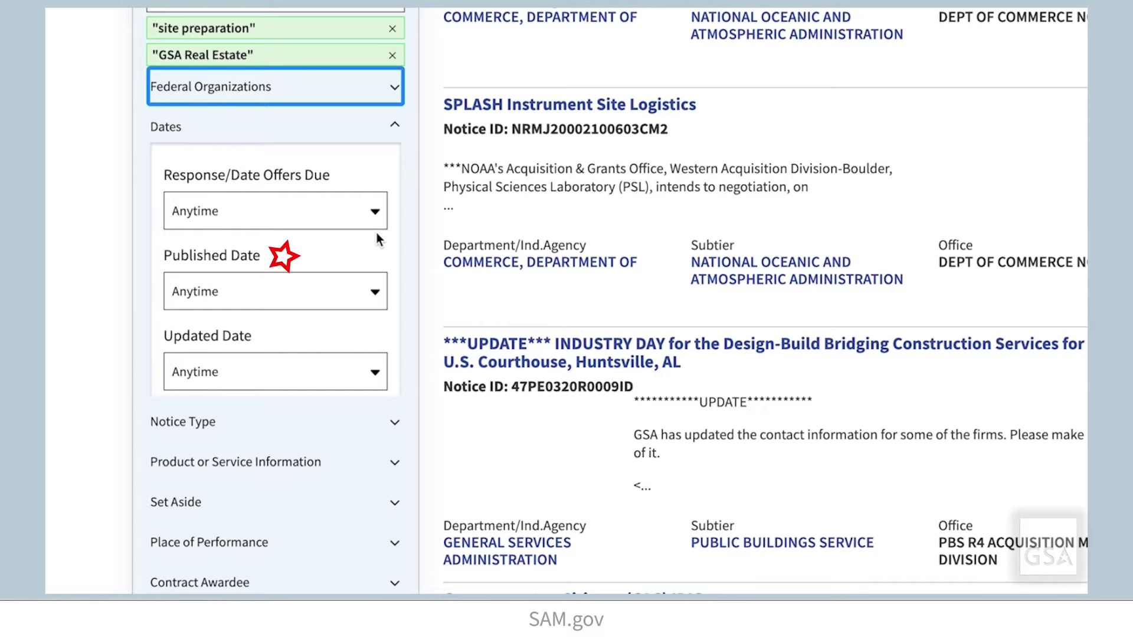
left_click(330, 227)
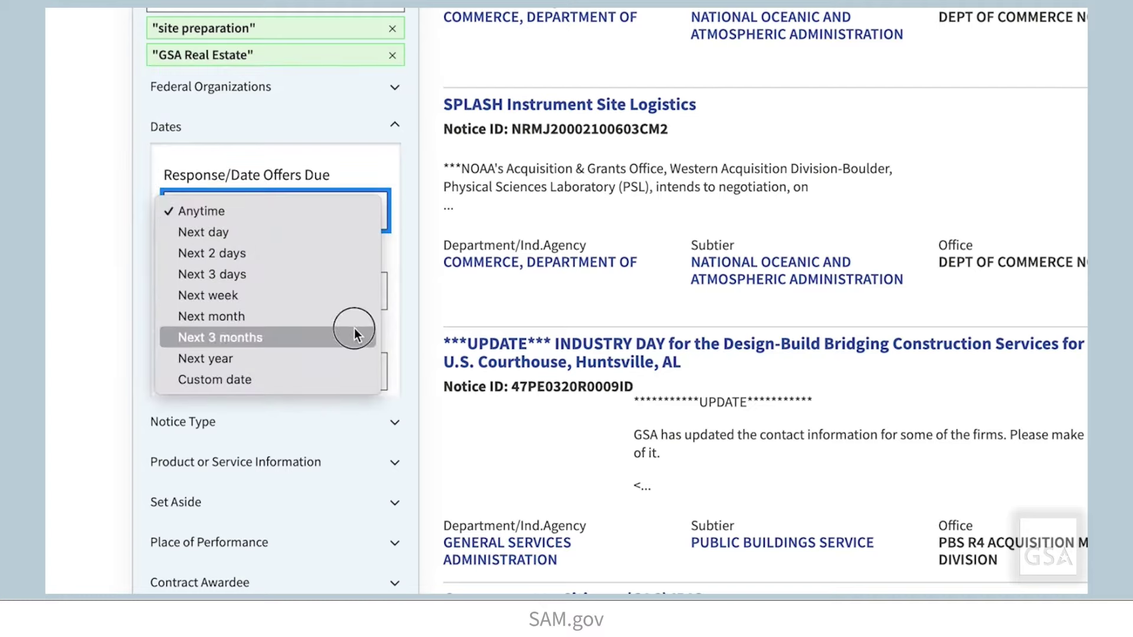
left_click(399, 303)
left_click(376, 216)
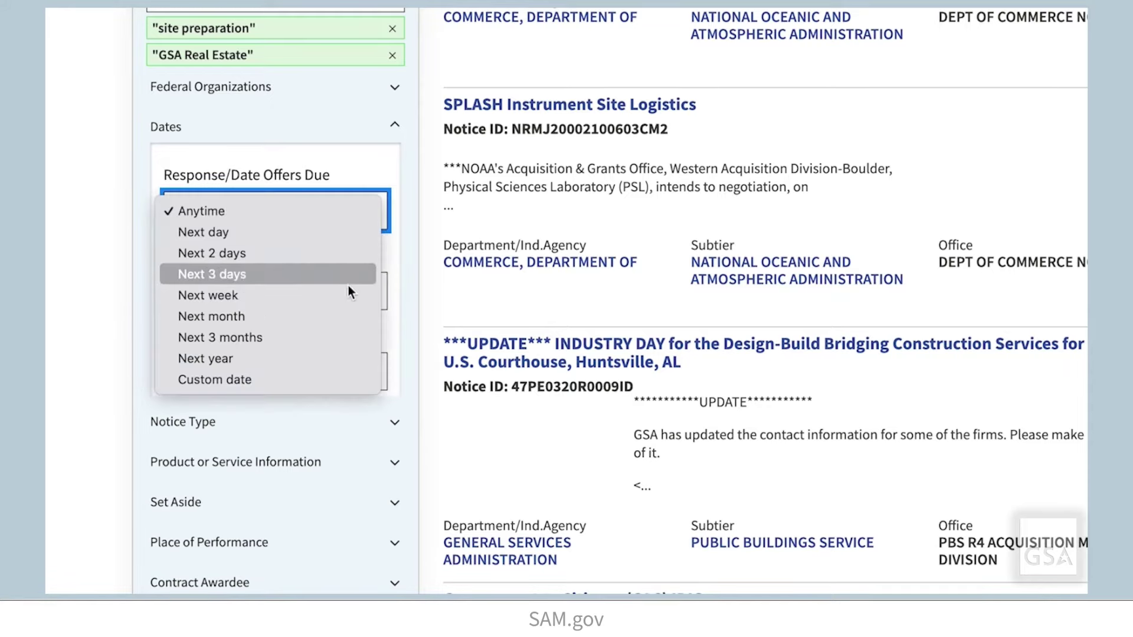
left_click(325, 378)
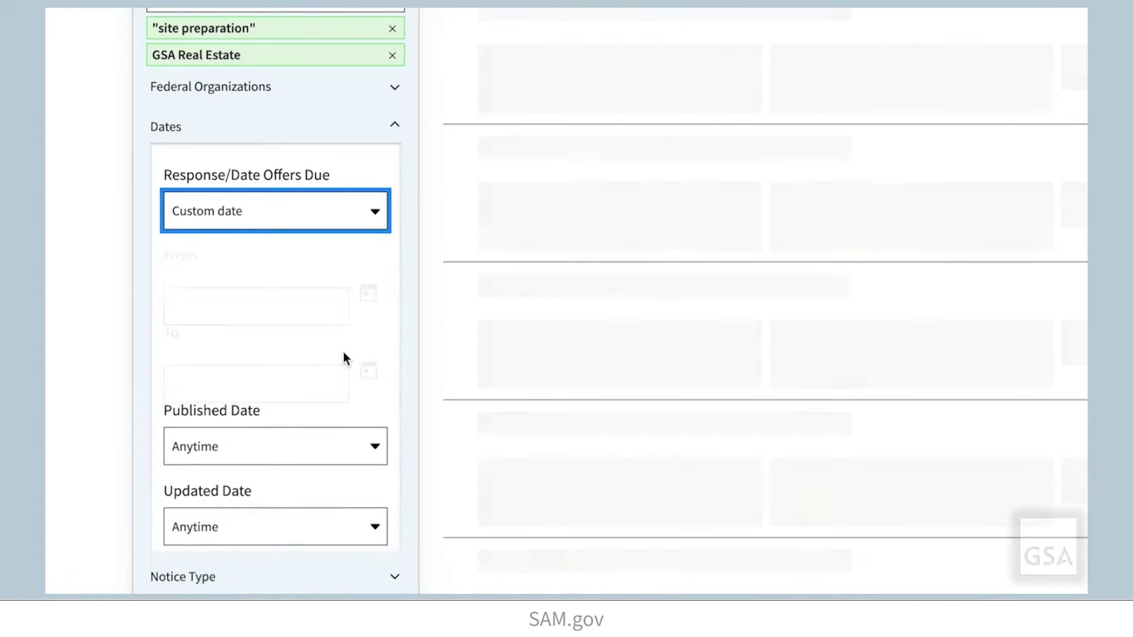
Enter a response date range of 06/01/2021 to 09/30/2021 and change its end date to Sep 29, 2021 in the calendar
left_click(310, 313)
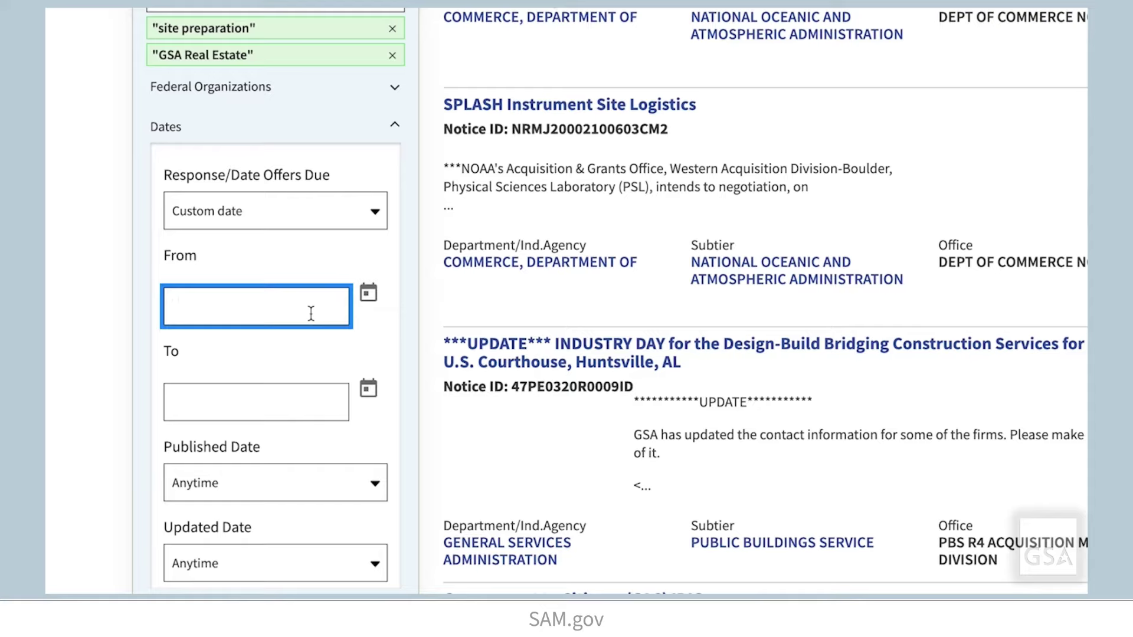
type("06/01/2021")
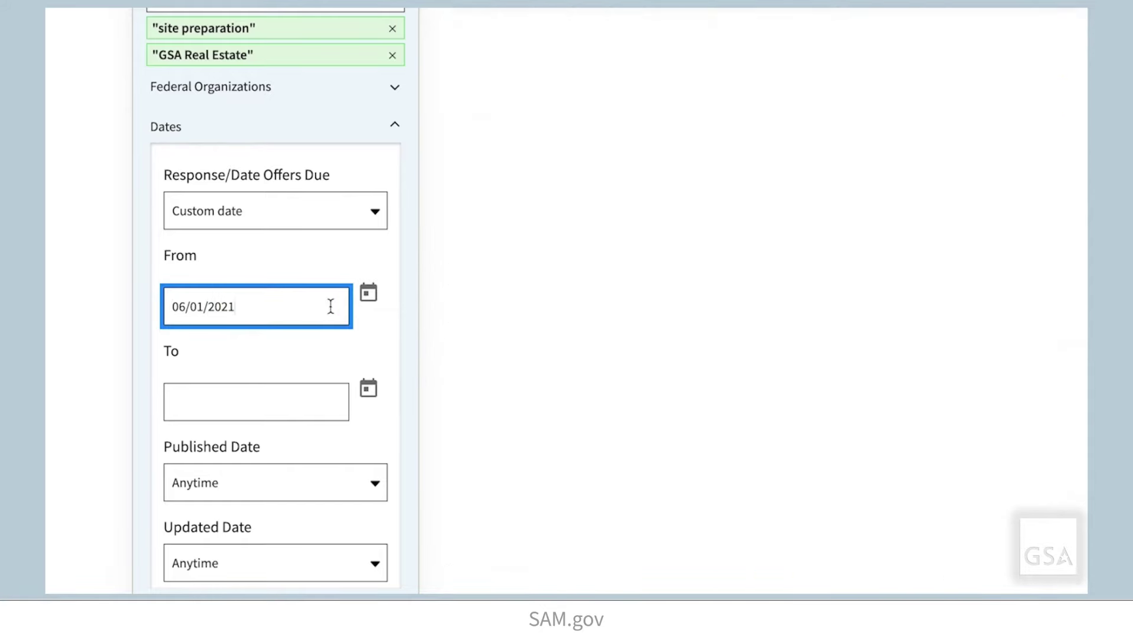
left_click(299, 392)
type("09/30/")
type("2021")
scroll(374, 354, "down", 3)
left_click(376, 212)
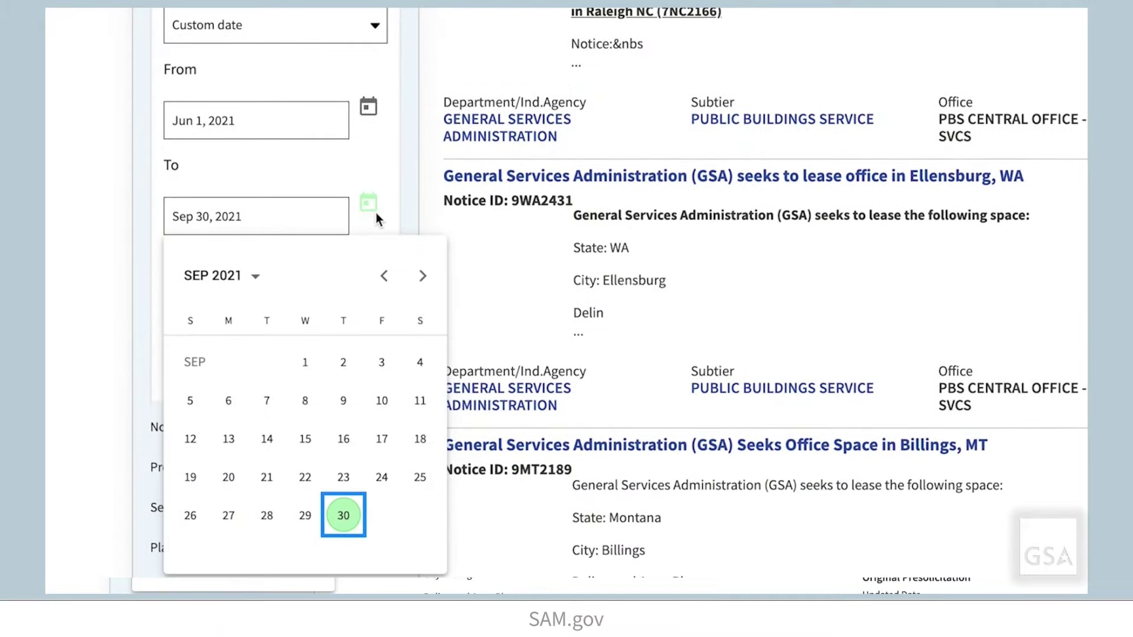
left_click(305, 518)
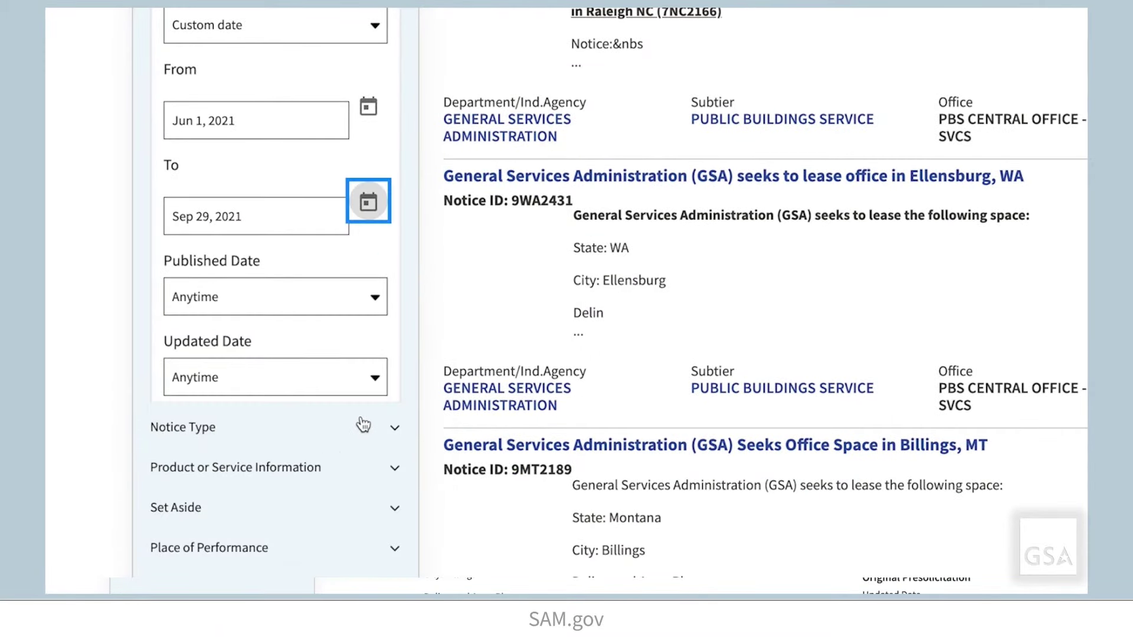
Expand the Notice Type filter and review the notice types it offers without choosing one
scroll(360, 413, "down", 4)
scroll(362, 412, "down", 3)
left_click(395, 48)
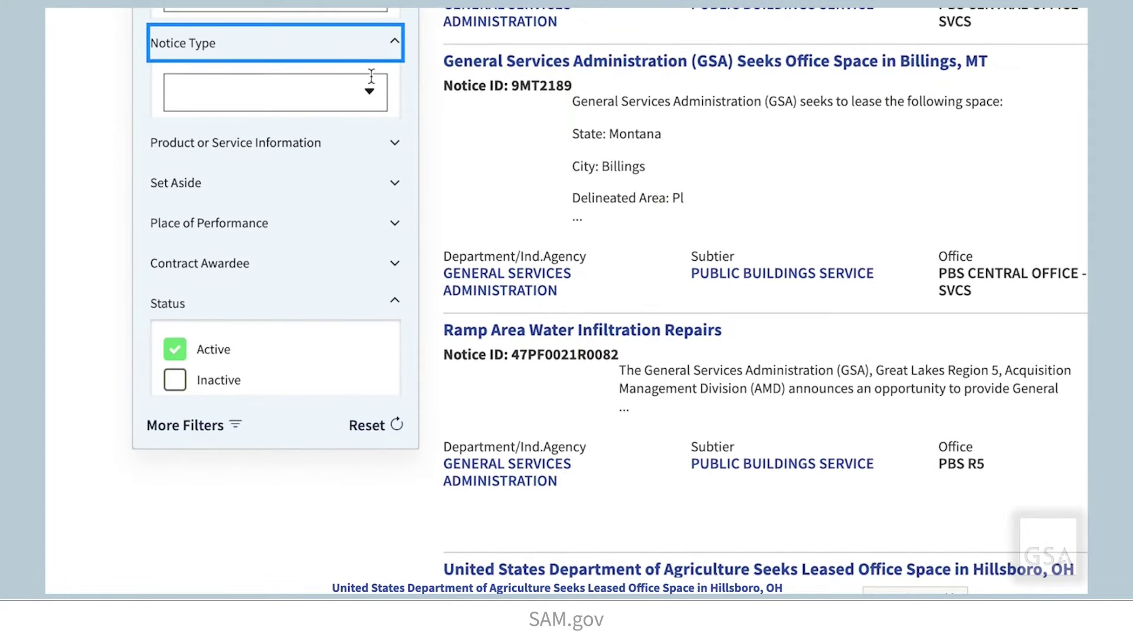
left_click(371, 93)
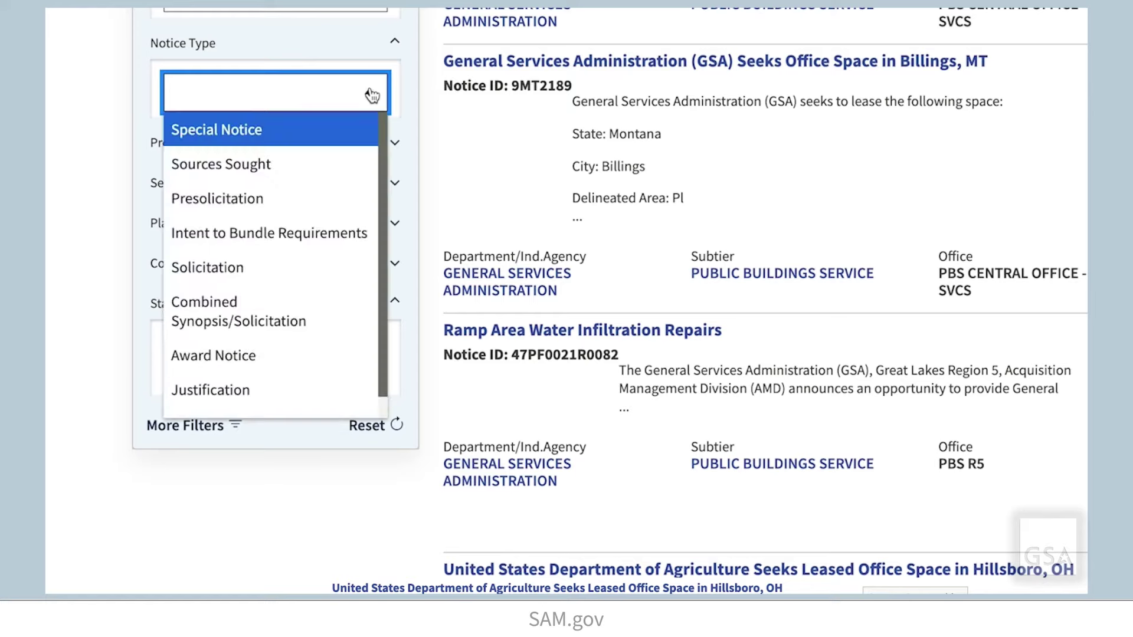
scroll(352, 172, "down", 1)
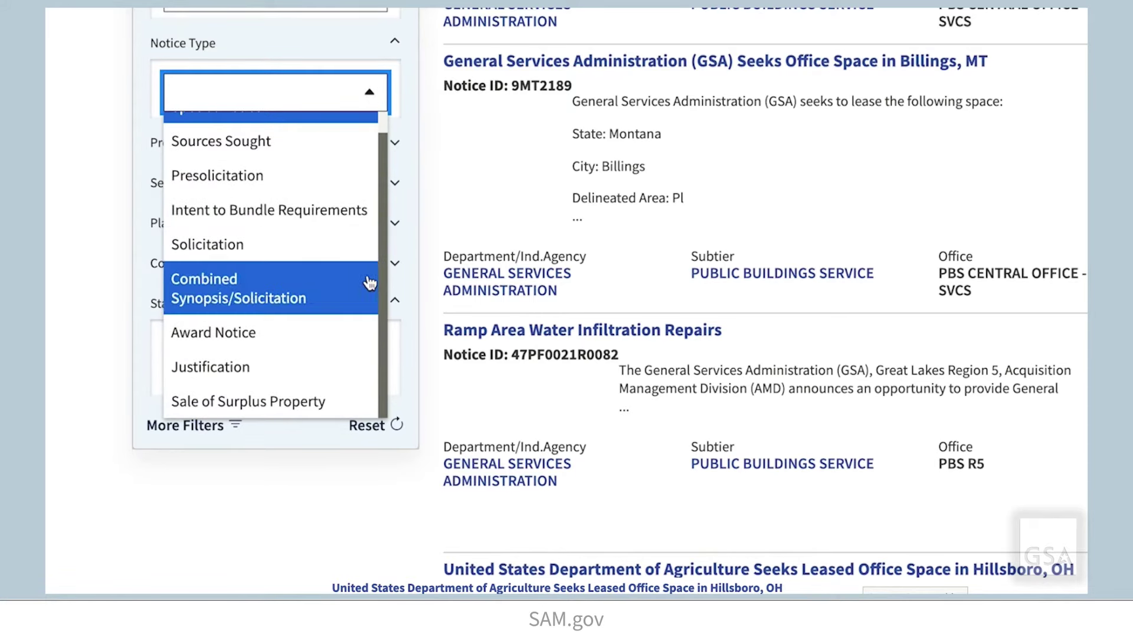
left_click(370, 94)
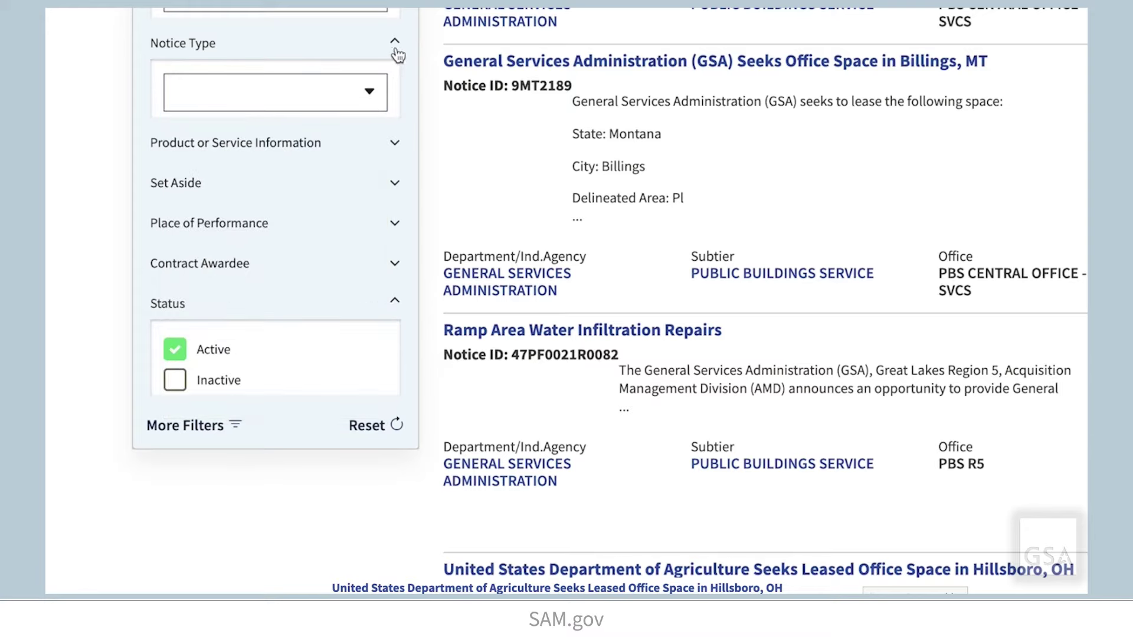
Collapse the Notice Type filter, expand Product or Service Information and browse the available NAICS codes
left_click(394, 42)
left_click(395, 88)
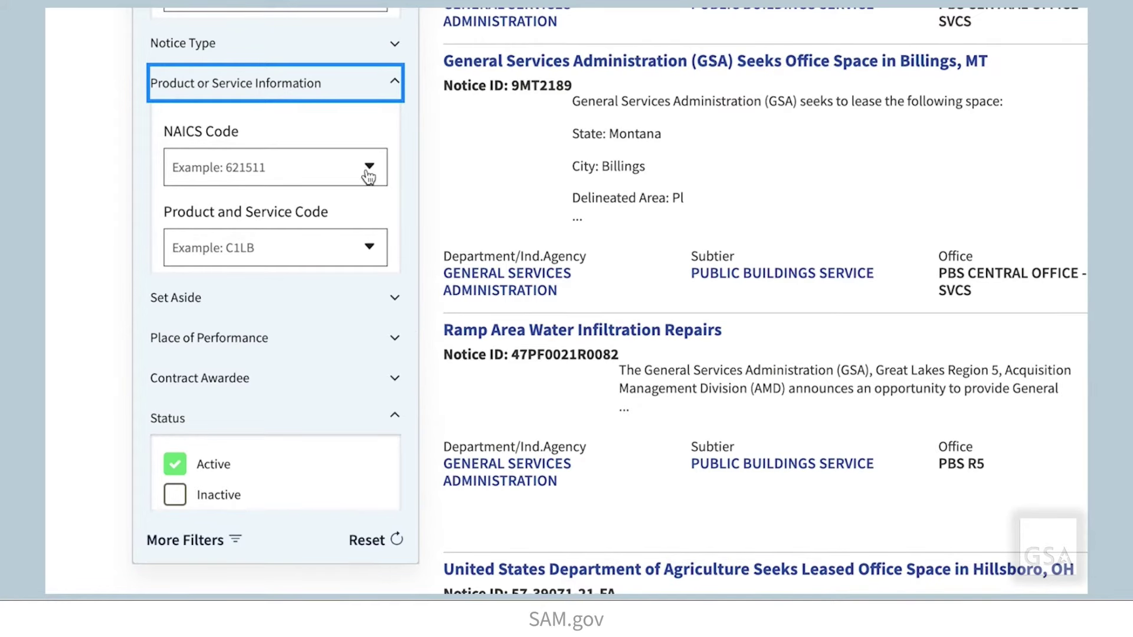
left_click(307, 167)
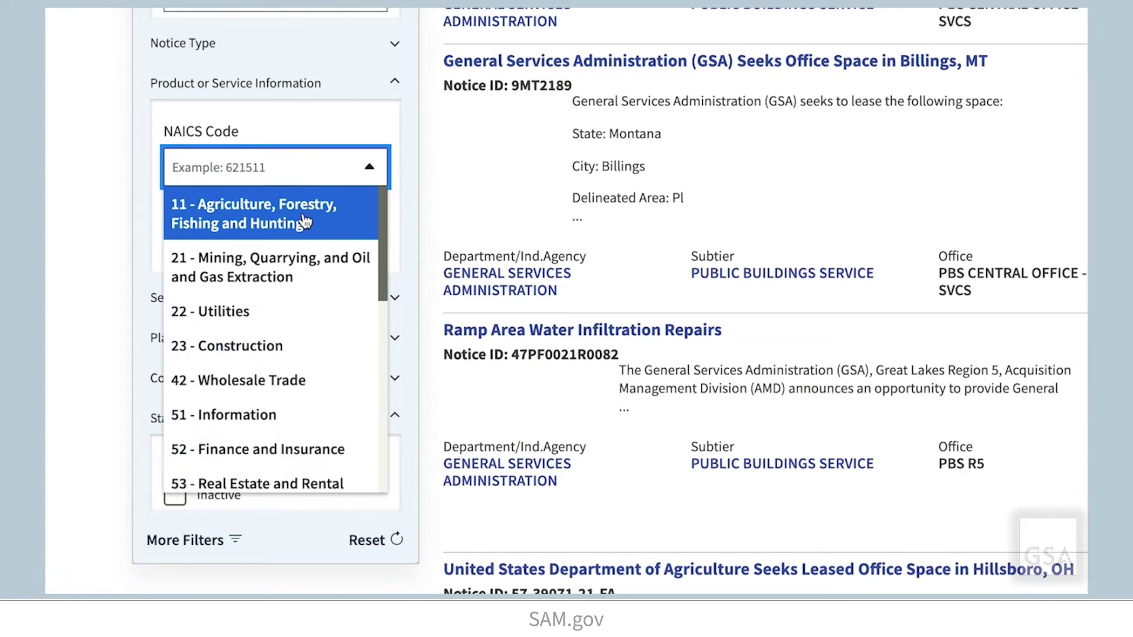
scroll(304, 256, "down", 5)
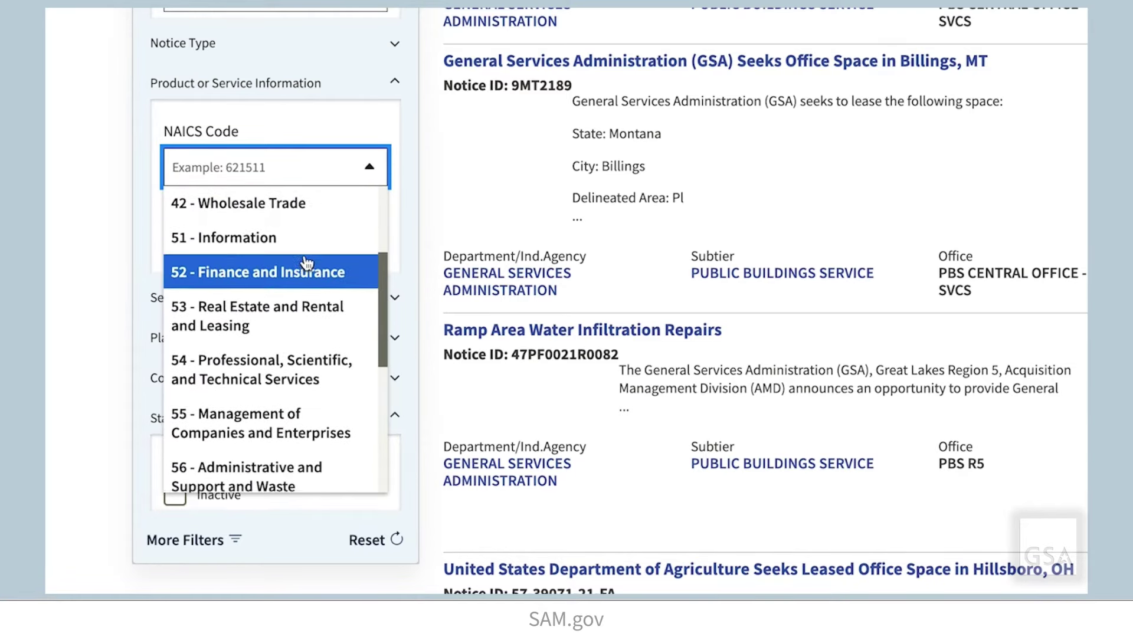
scroll(305, 262, "down", 3)
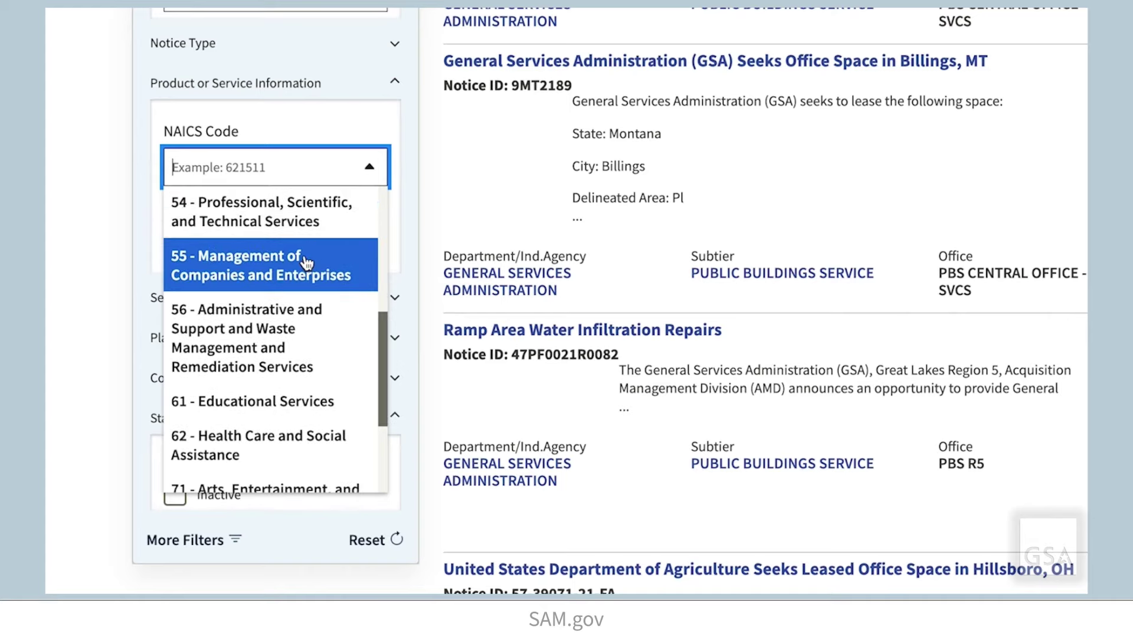
scroll(305, 262, "up", 5)
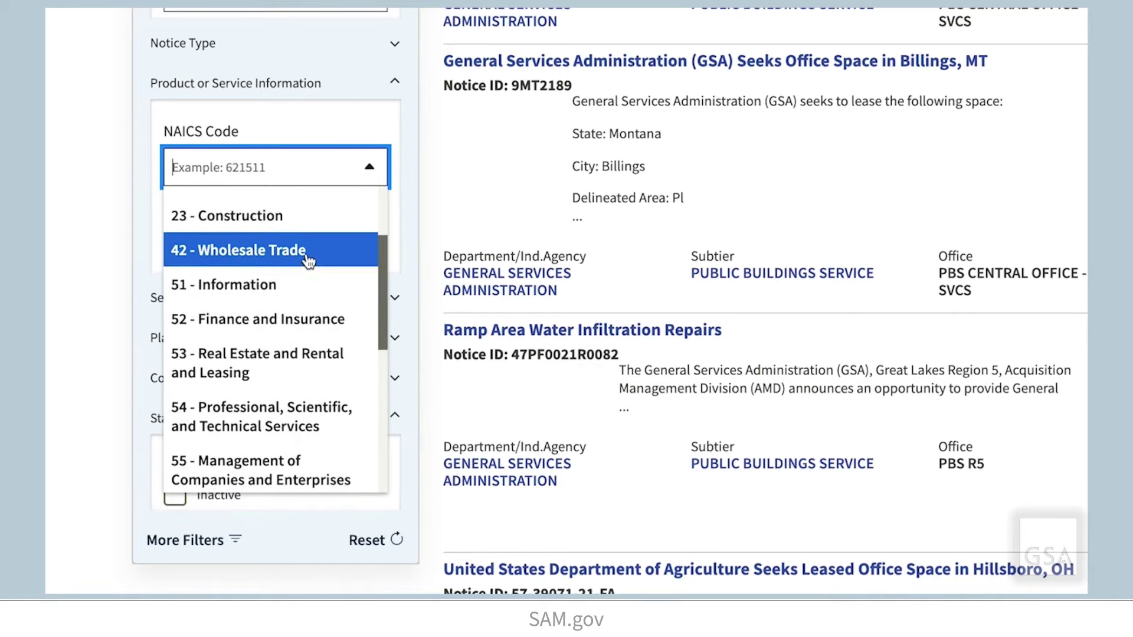
scroll(308, 260, "up", 5)
scroll(329, 238, "down", 3)
Search the NAICS codes for 23 and add "23811 - Poured Concrete Foundation and Structure Contractors" as a filter
type("23")
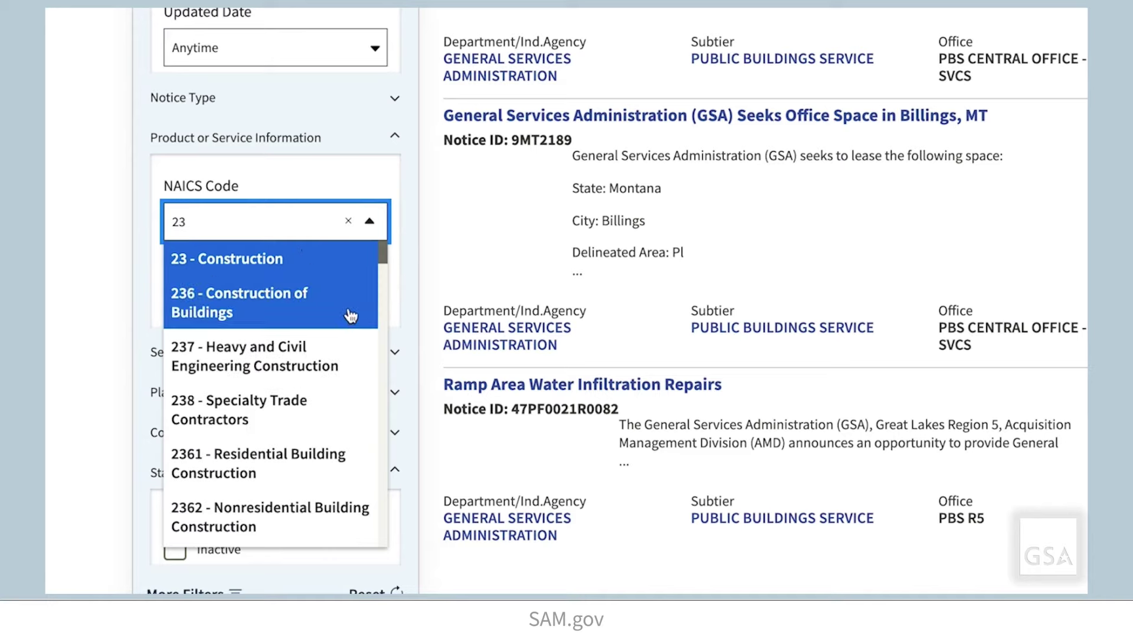
scroll(328, 362, "down", 3)
scroll(331, 366, "down", 6)
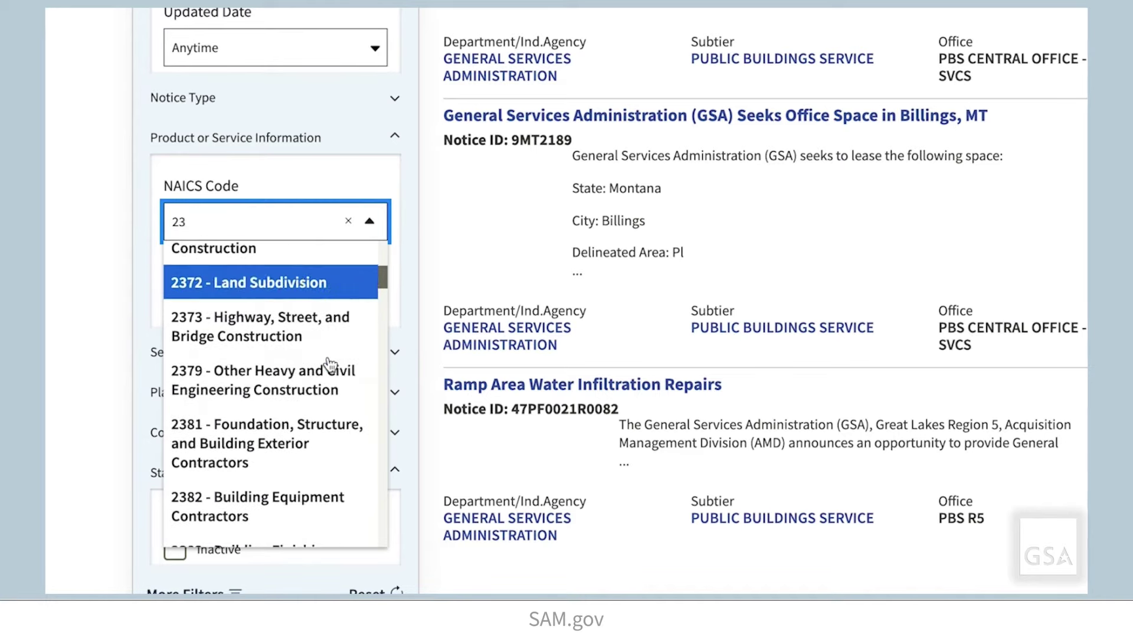
scroll(330, 364, "down", 5)
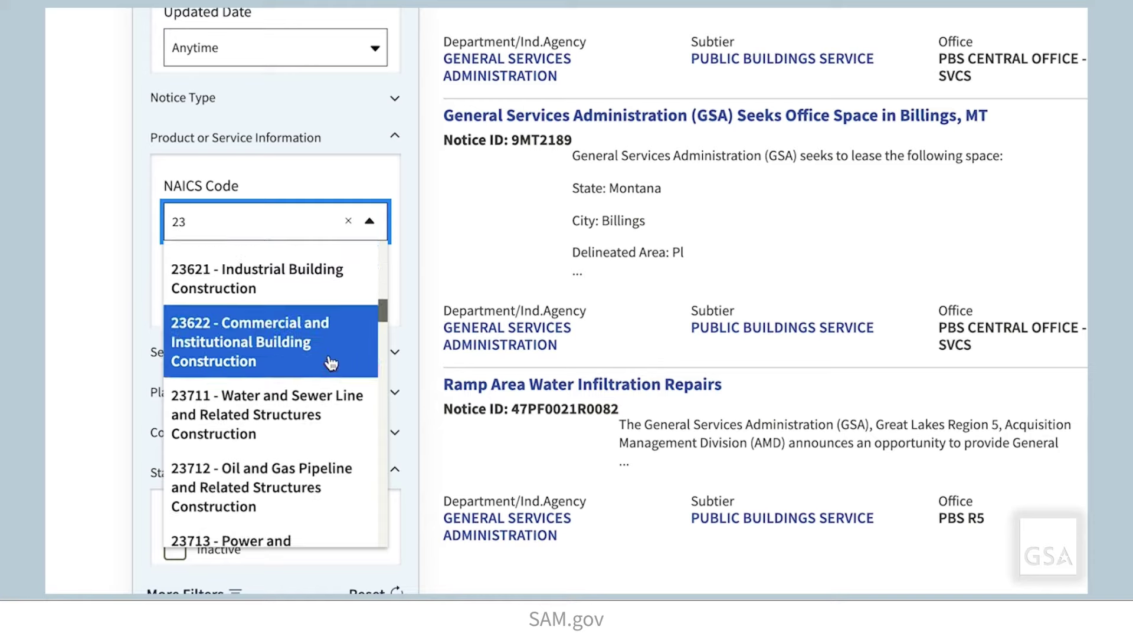
scroll(331, 363, "down", 5)
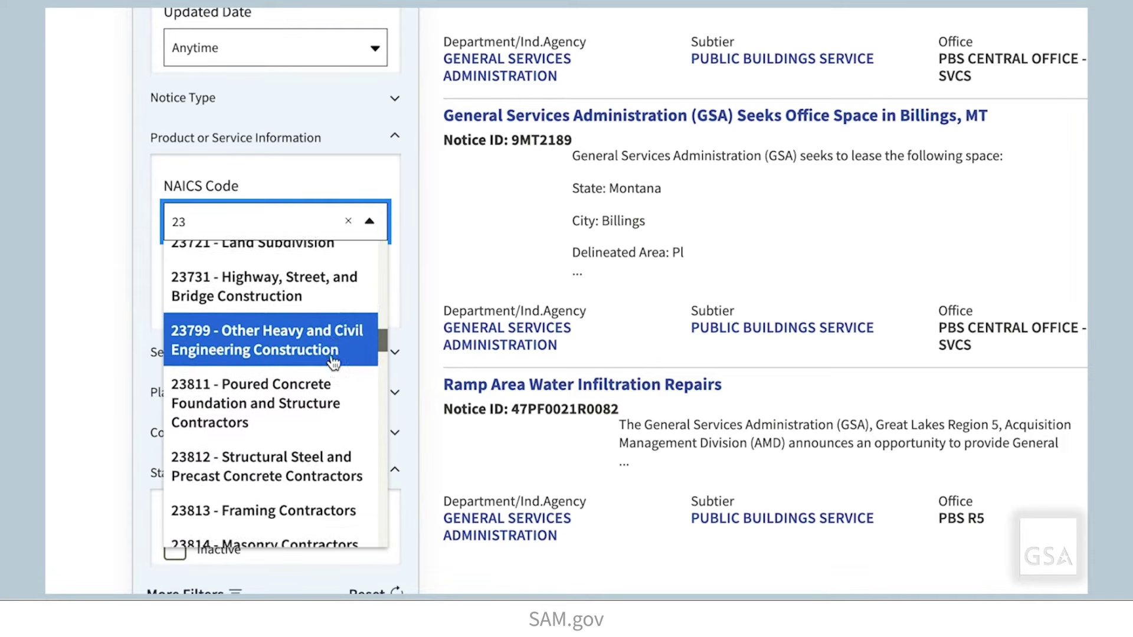
scroll(332, 365, "down", 2)
left_click(331, 377)
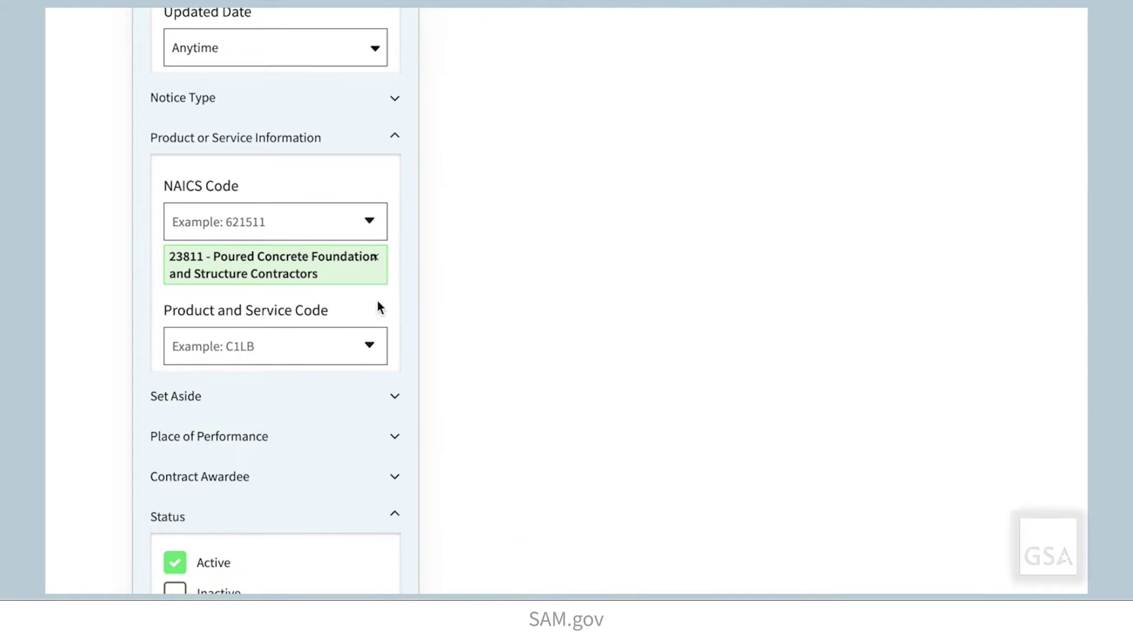
Add "2362 - Nonresidential Building Construction" as a second NAICS code filter, searching for 23
left_click(344, 227)
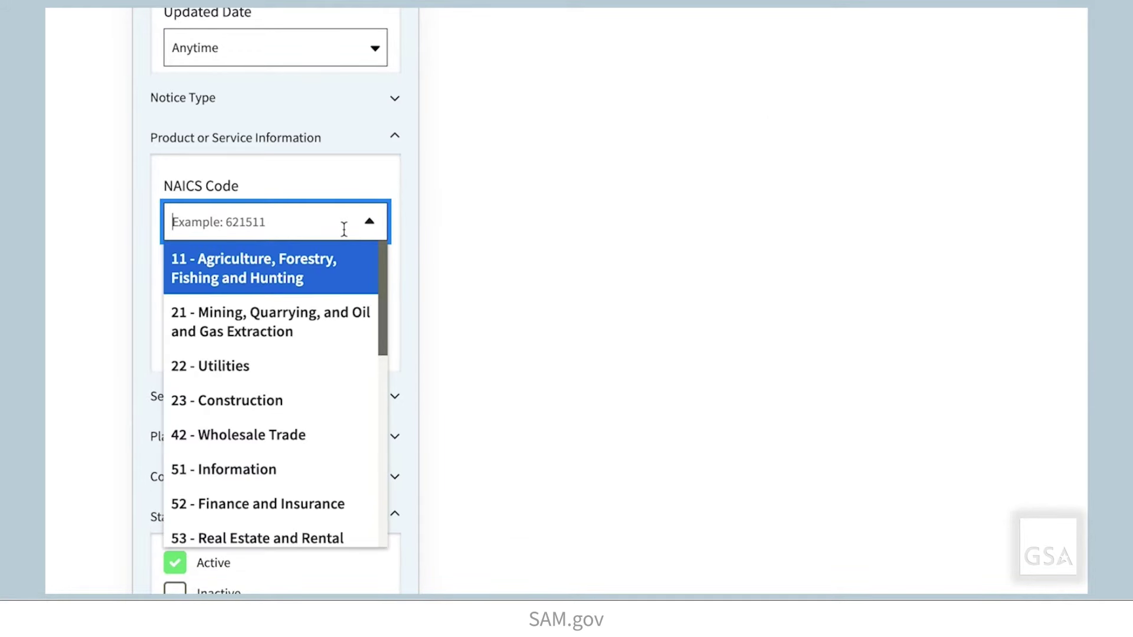
type("23")
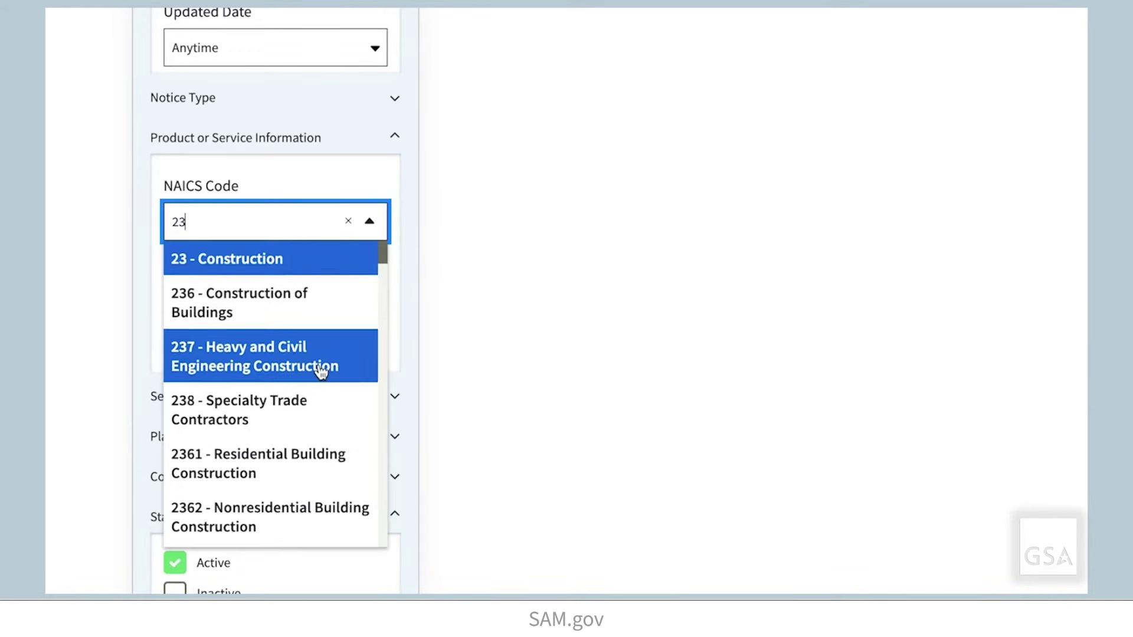
scroll(323, 369, "down", 3)
left_click(320, 338)
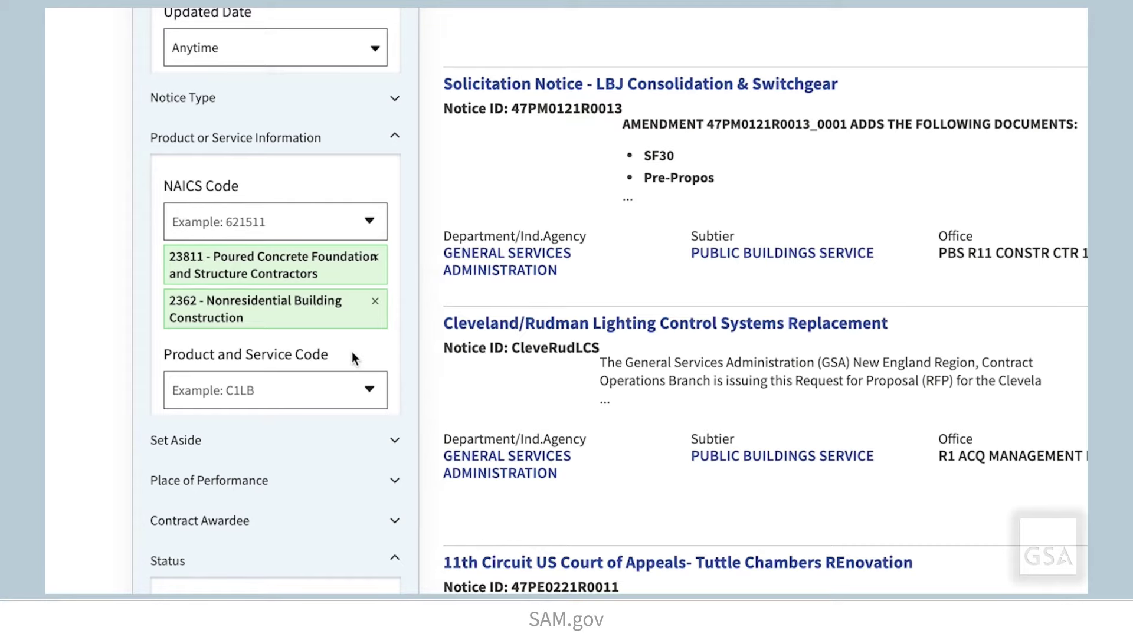
Browse the Product and Service Code options and close them without choosing one
scroll(353, 351, "down", 3)
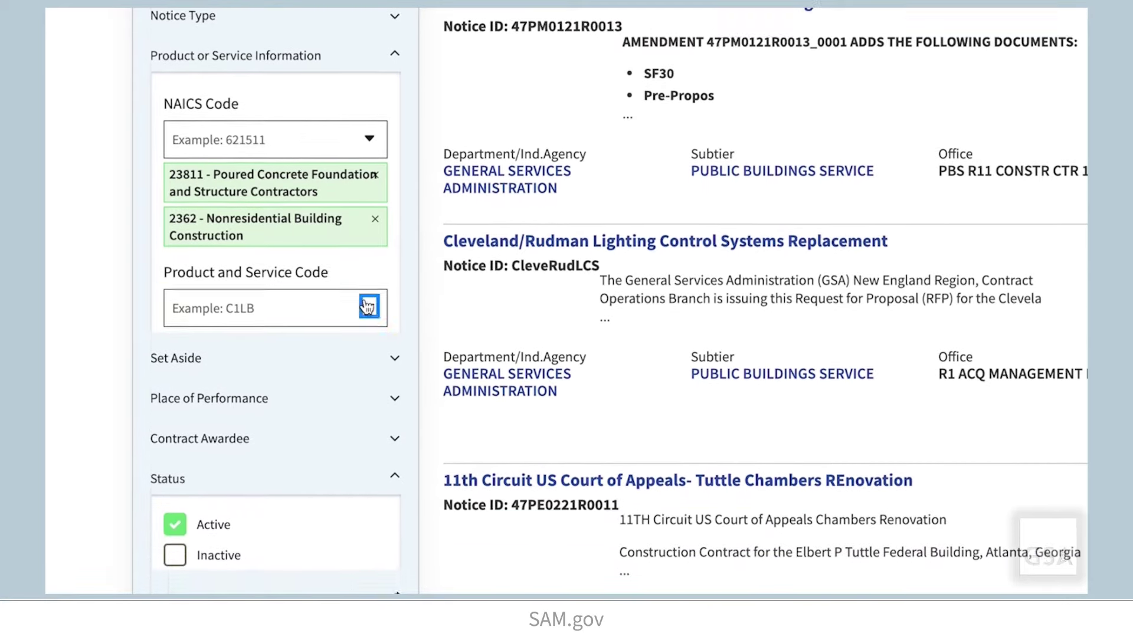
left_click(369, 309)
scroll(321, 325, "down", 2)
scroll(322, 326, "down", 3)
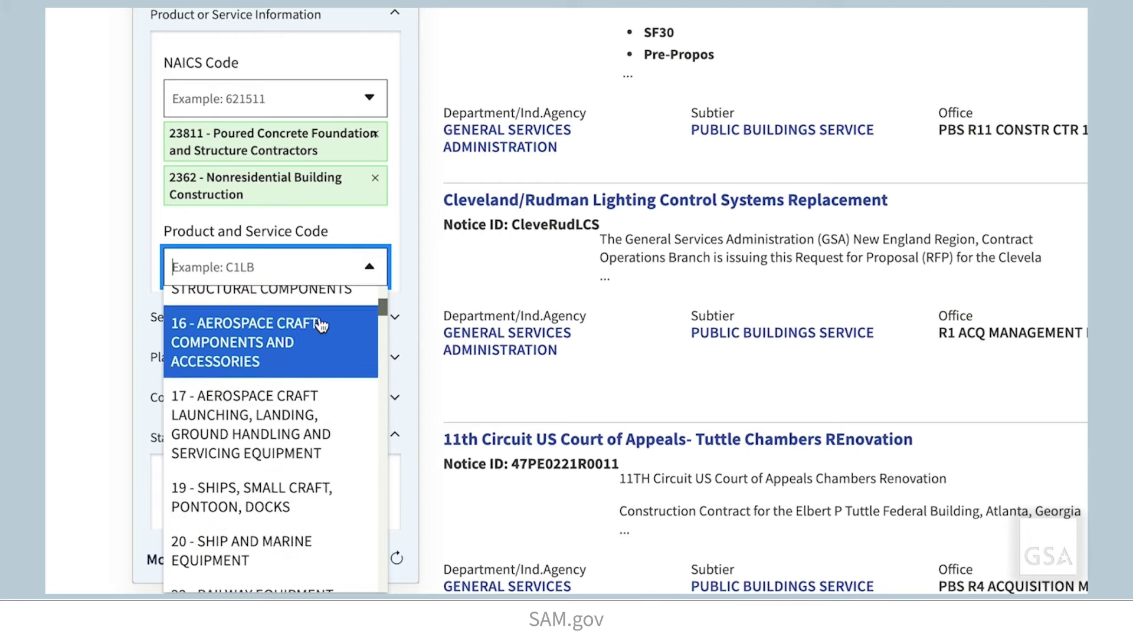
left_click(370, 268)
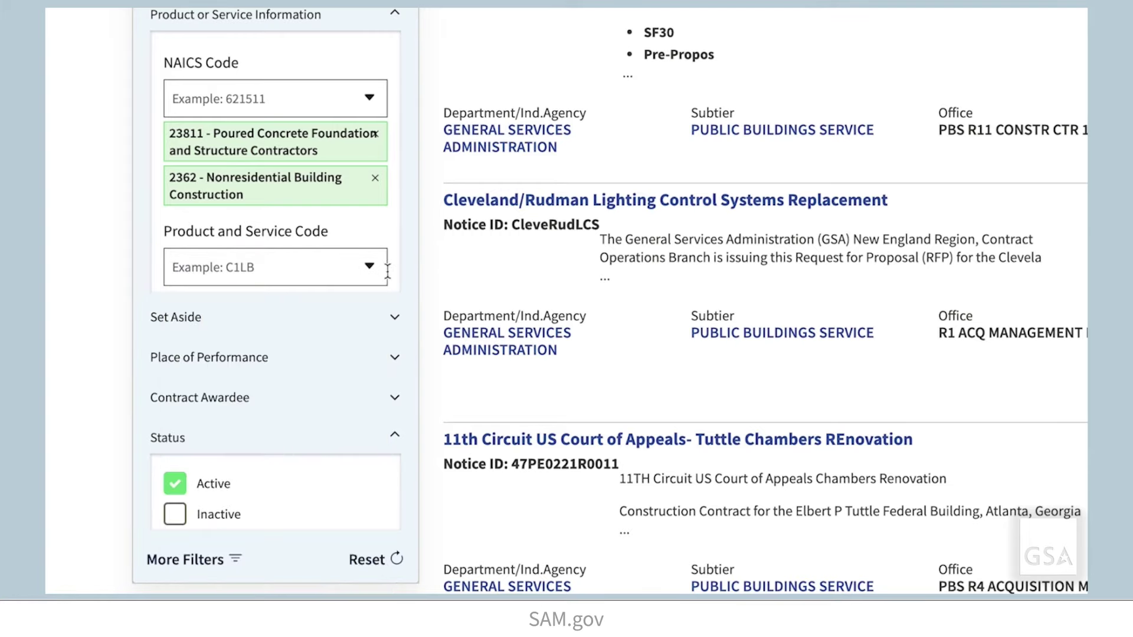
Expand the Set Aside filter and review the set-aside types it offers without choosing one
left_click(386, 318)
scroll(396, 323, "down", 3)
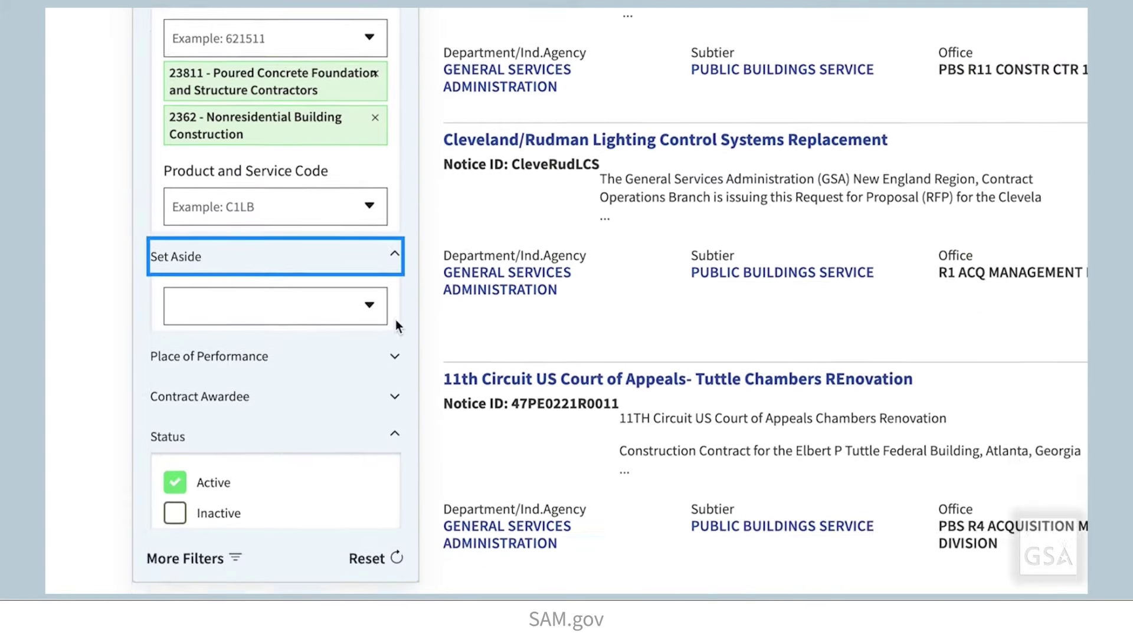
scroll(396, 324, "down", 1)
left_click(372, 149)
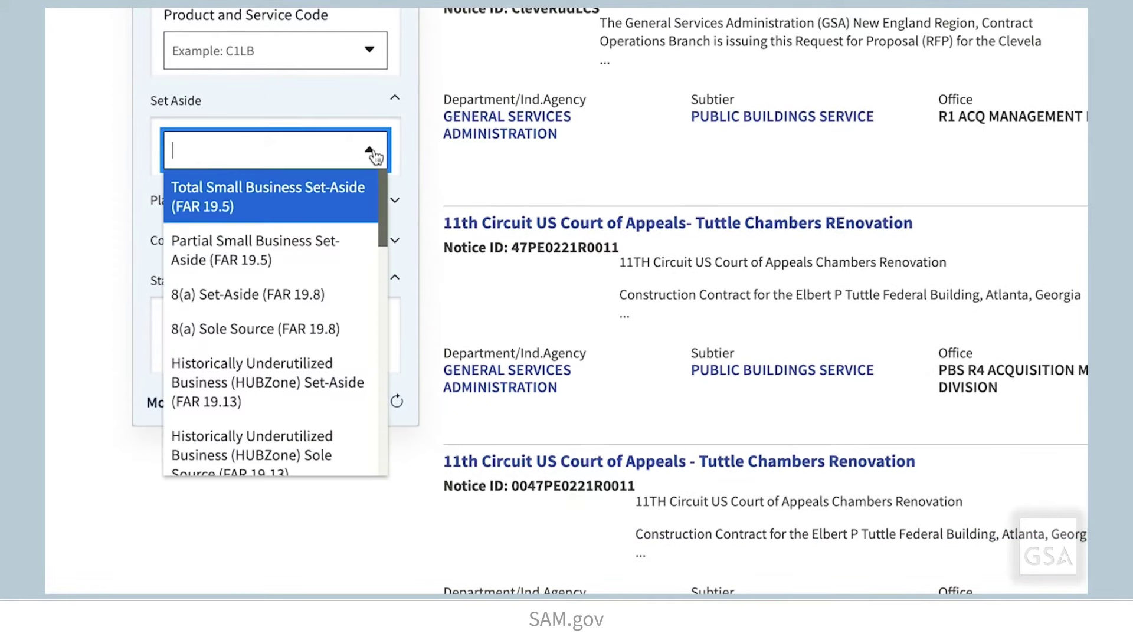
left_click_drag(381, 186, 384, 161)
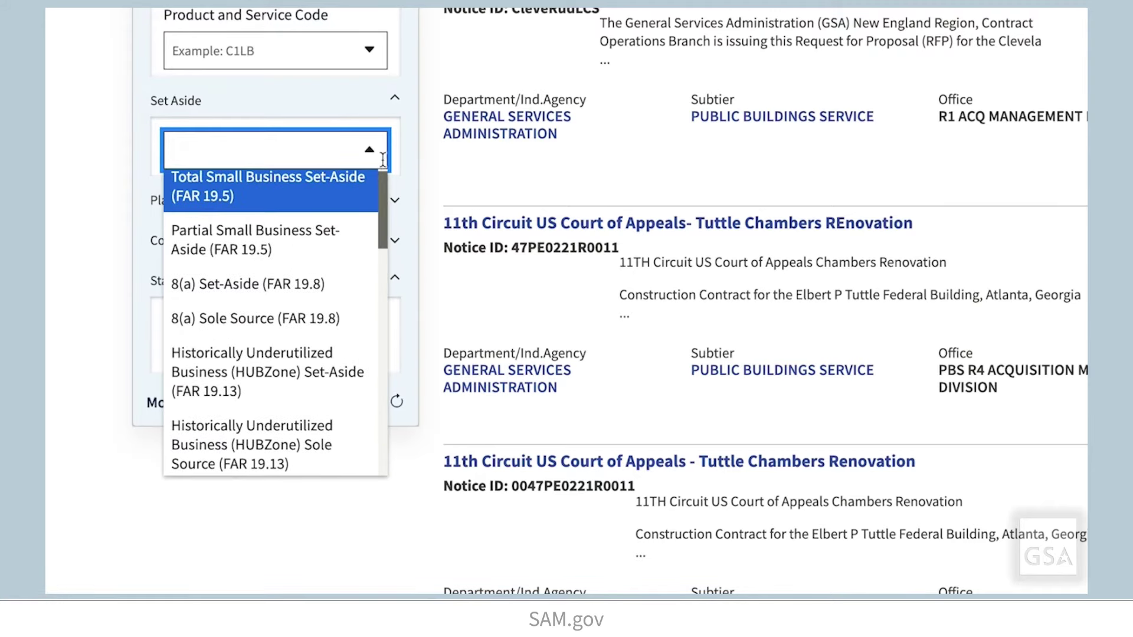
left_click(373, 159)
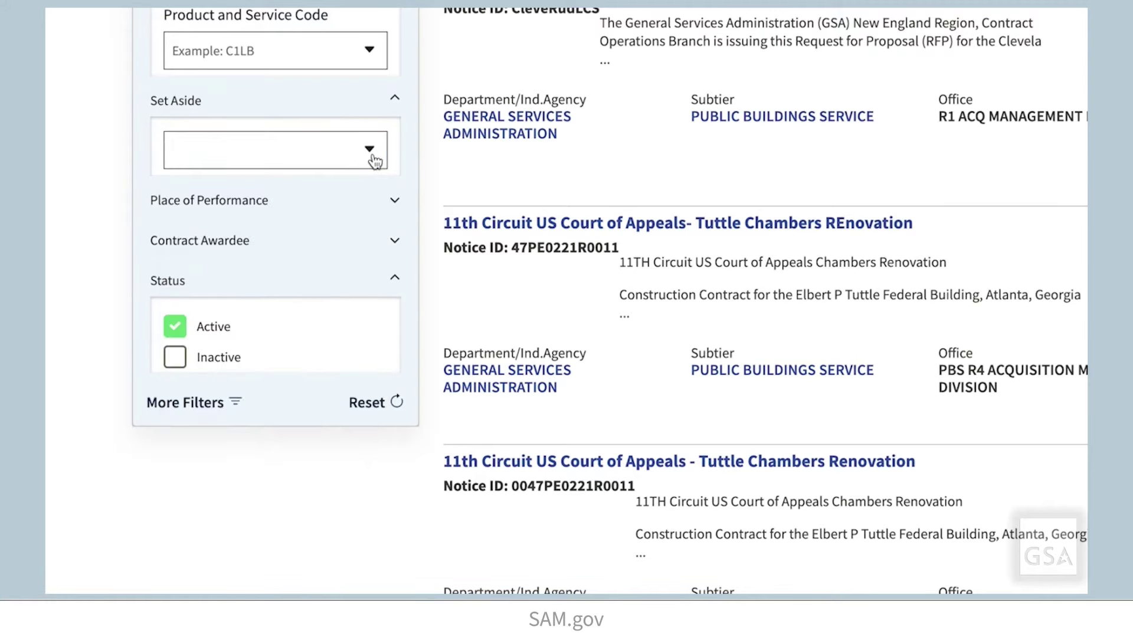
Expand Place of Performance and add TX - Texas and CA - California as State/Province filters
left_click(399, 205)
scroll(409, 239, "down", 3)
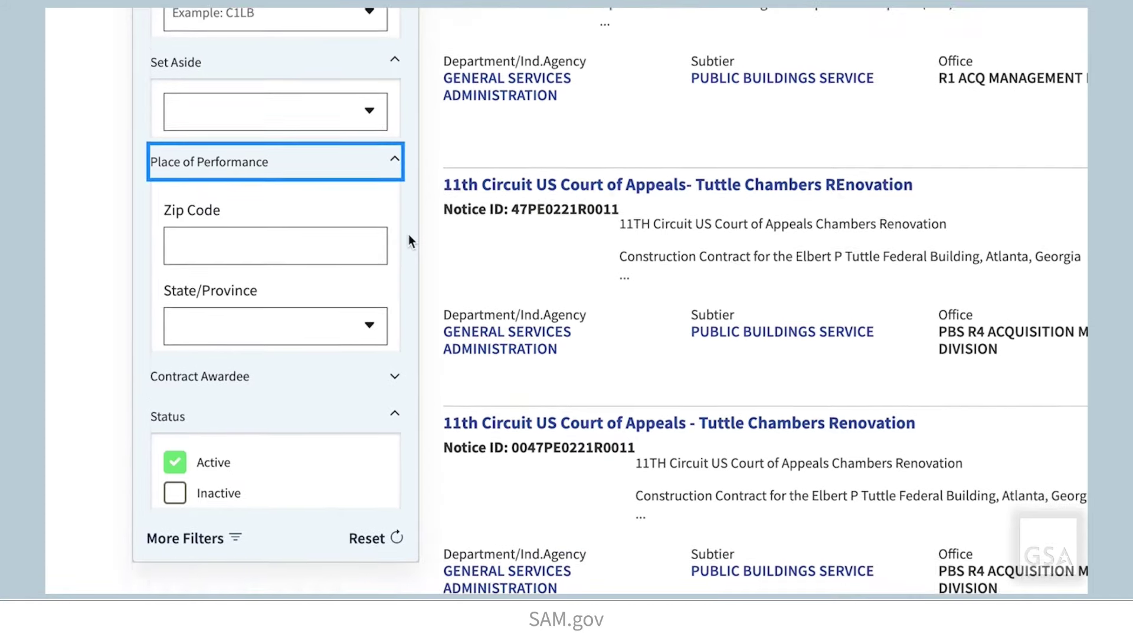
left_click(357, 234)
type("tx")
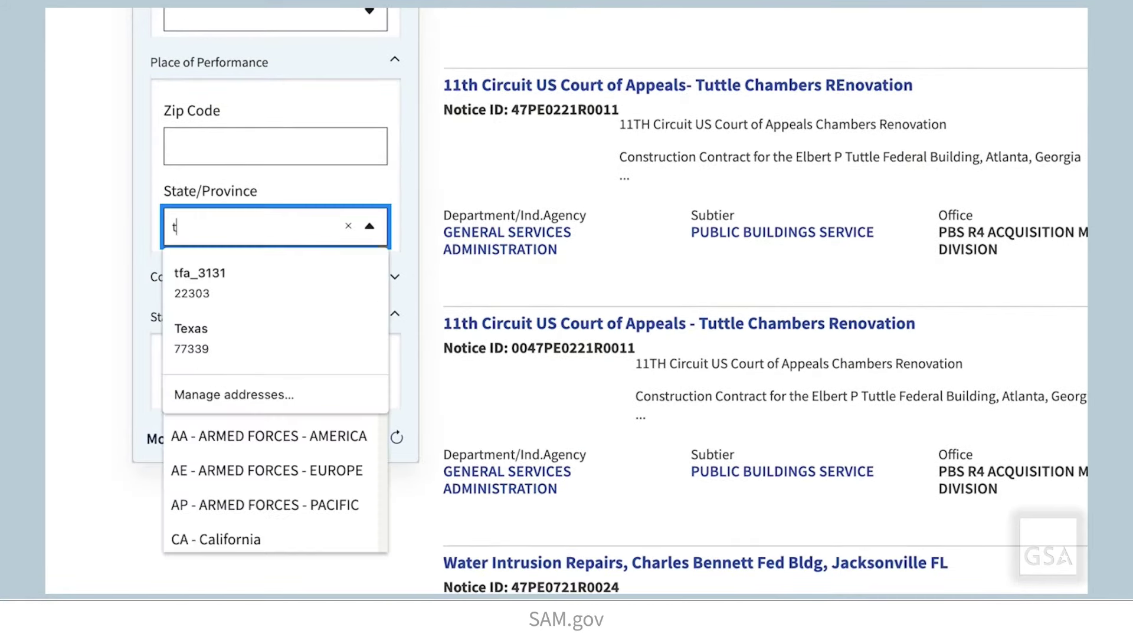
left_click(308, 261)
left_click(306, 231)
type("ca")
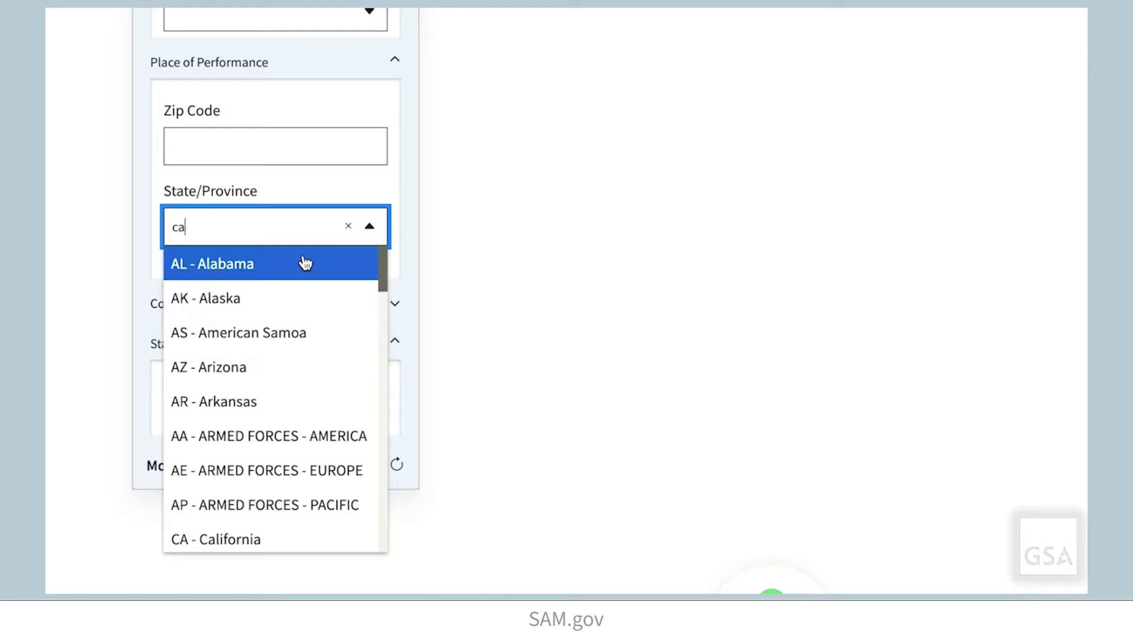
left_click(287, 333)
Add WA - Washington and PA - Pennsylvania to the Place of Performance State/Province filter
left_click(278, 230)
type("wa")
left_click(286, 273)
left_click(268, 235)
type("pa")
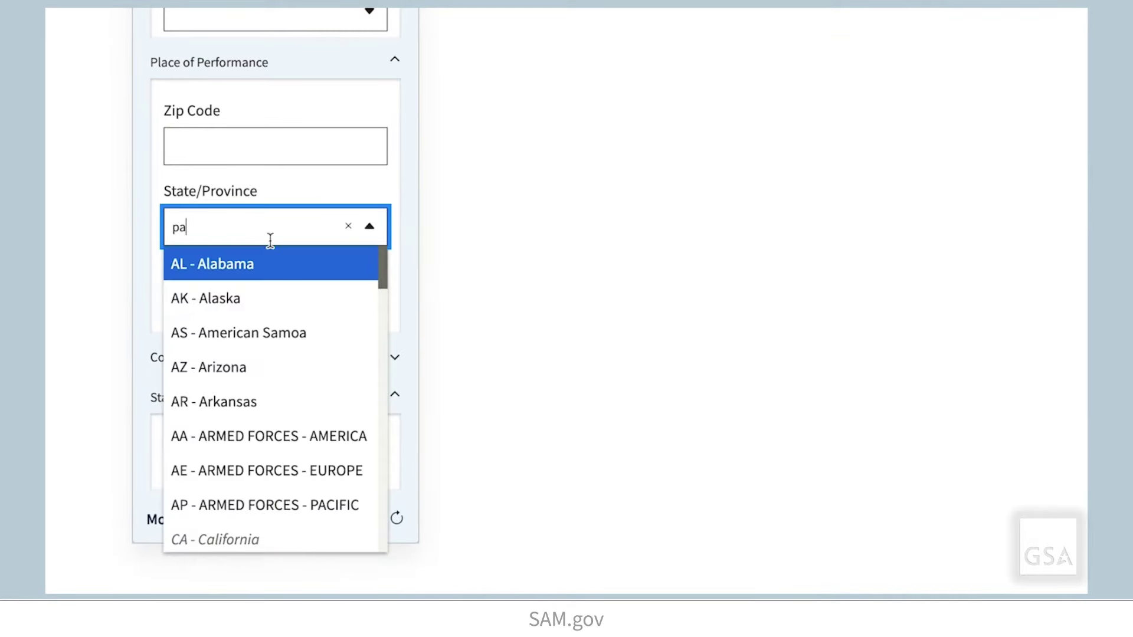
left_click(270, 293)
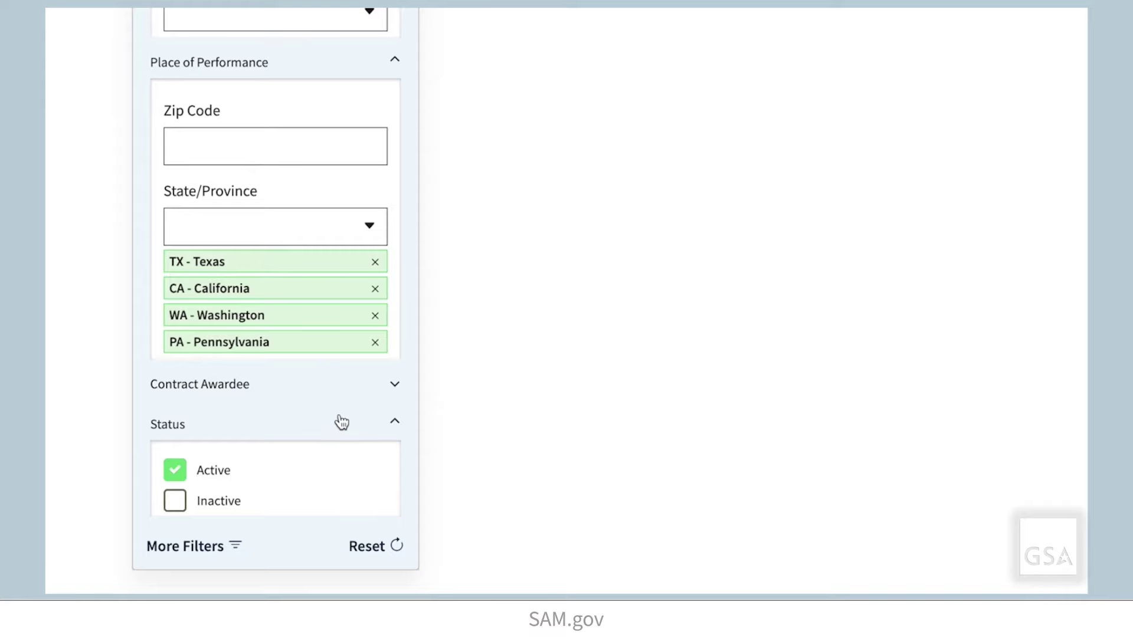
Expand Contract Awardee, search the DUNS Unique Entity ID for 801 and review the matches without choosing one
scroll(341, 422, "down", 3)
left_click(396, 174)
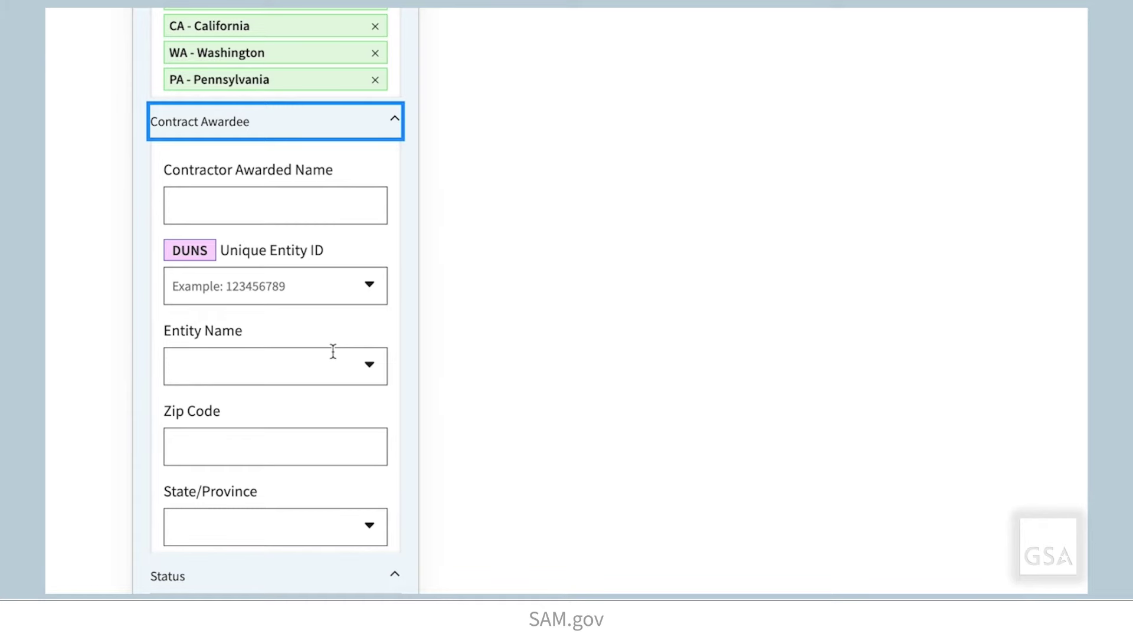
left_click(322, 292)
type("801")
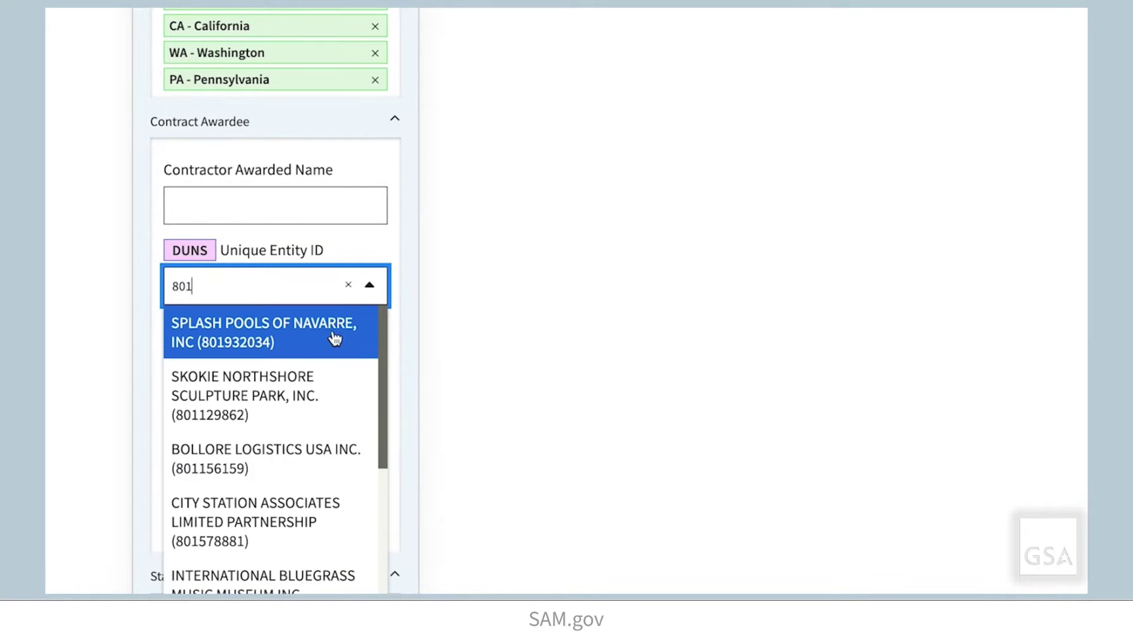
scroll(346, 364, "down", 3)
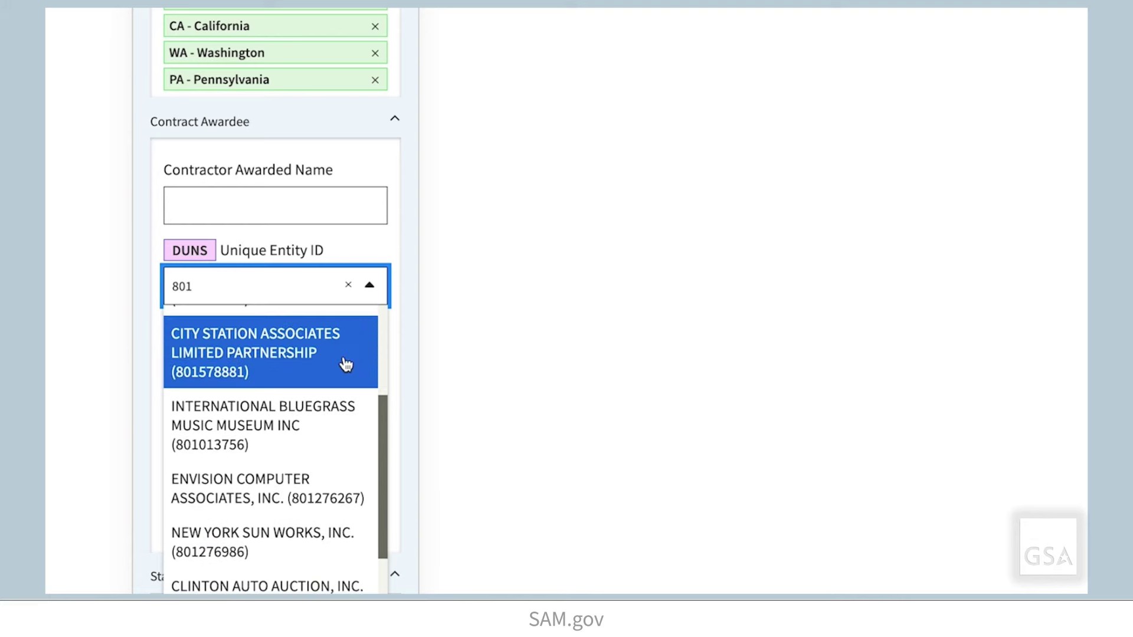
scroll(347, 363, "down", 1)
left_click(391, 317)
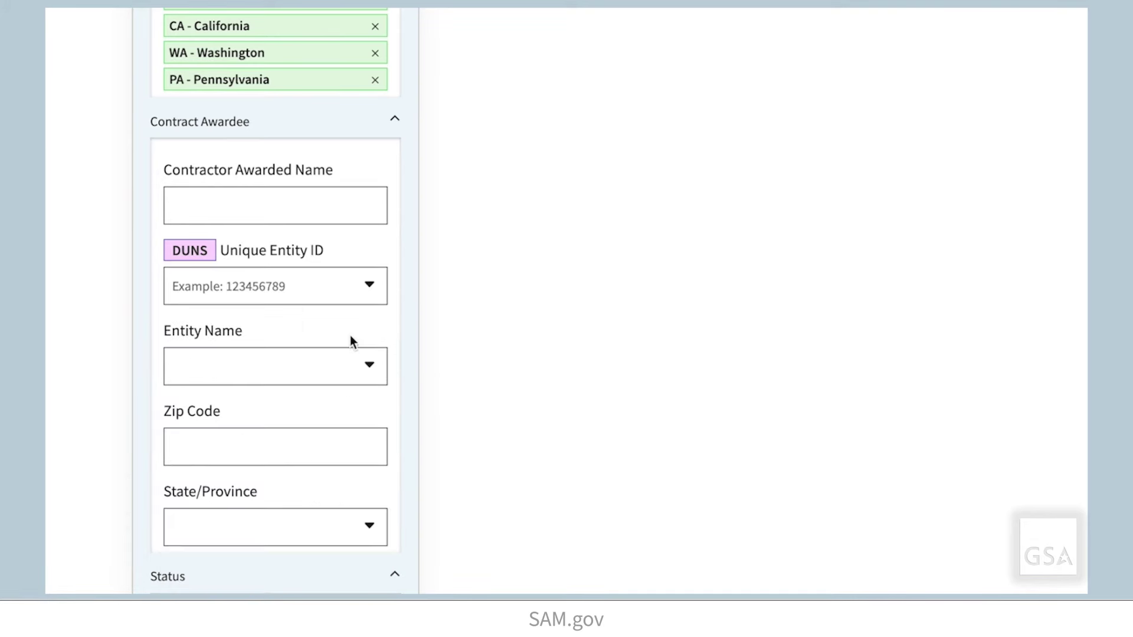
Search the contract awardee Entity Name for "bicycle" and review the matching entities without choosing one
left_click(322, 357)
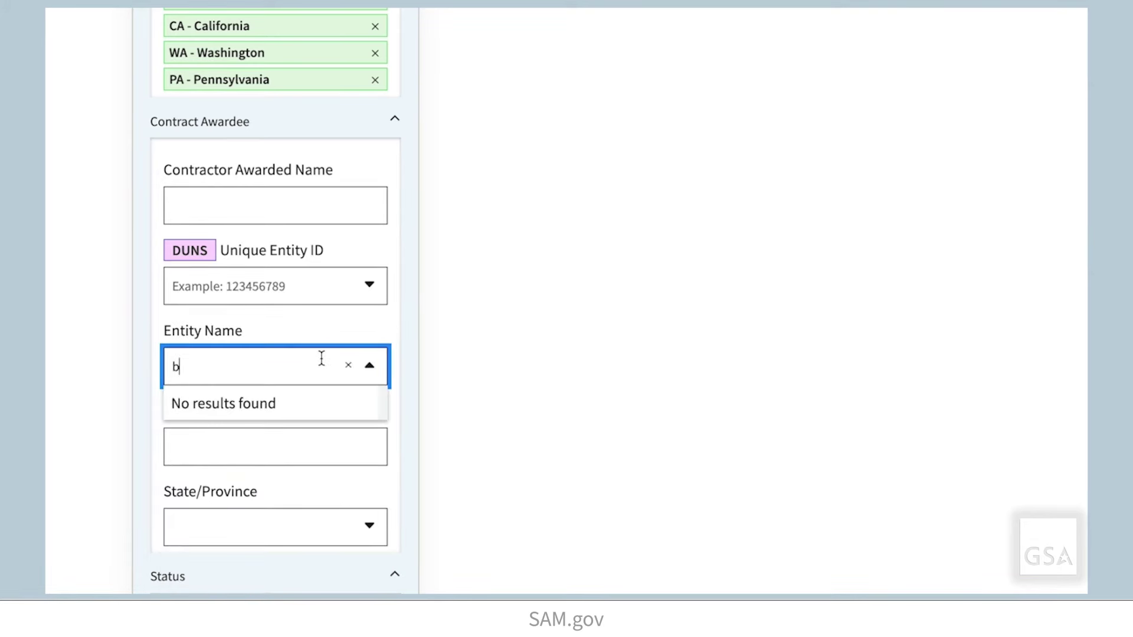
type("bicycle")
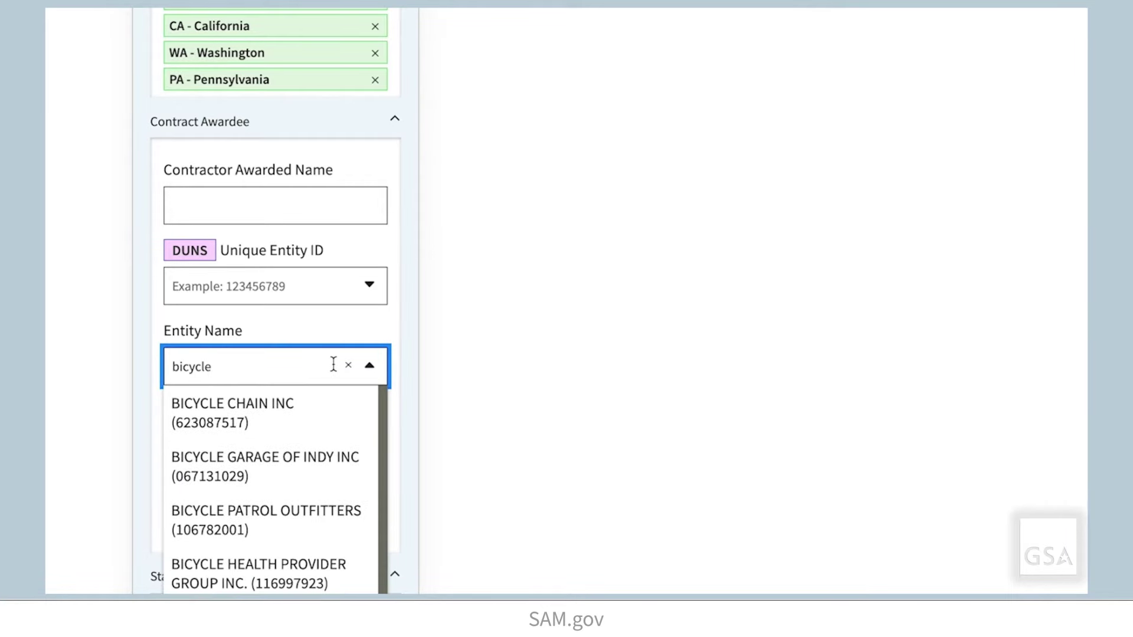
scroll(372, 375, "down", 2)
scroll(300, 386, "down", 2)
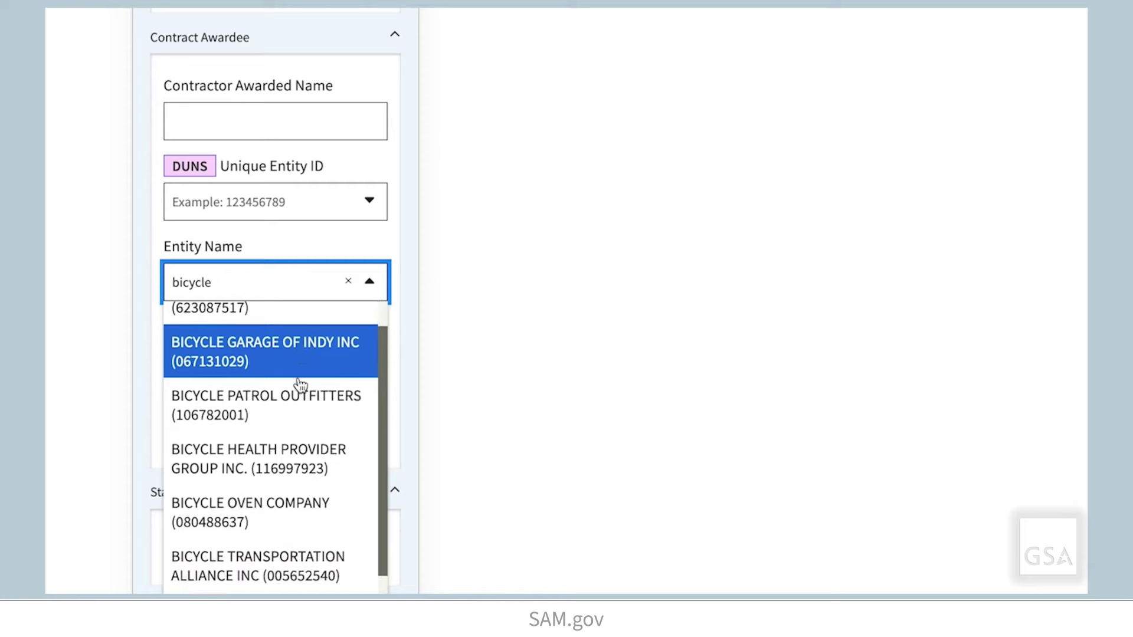
left_click(378, 285)
Turn the Inactive option in the Status filter on and back off, and return to the start of the results
scroll(388, 328, "down", 3)
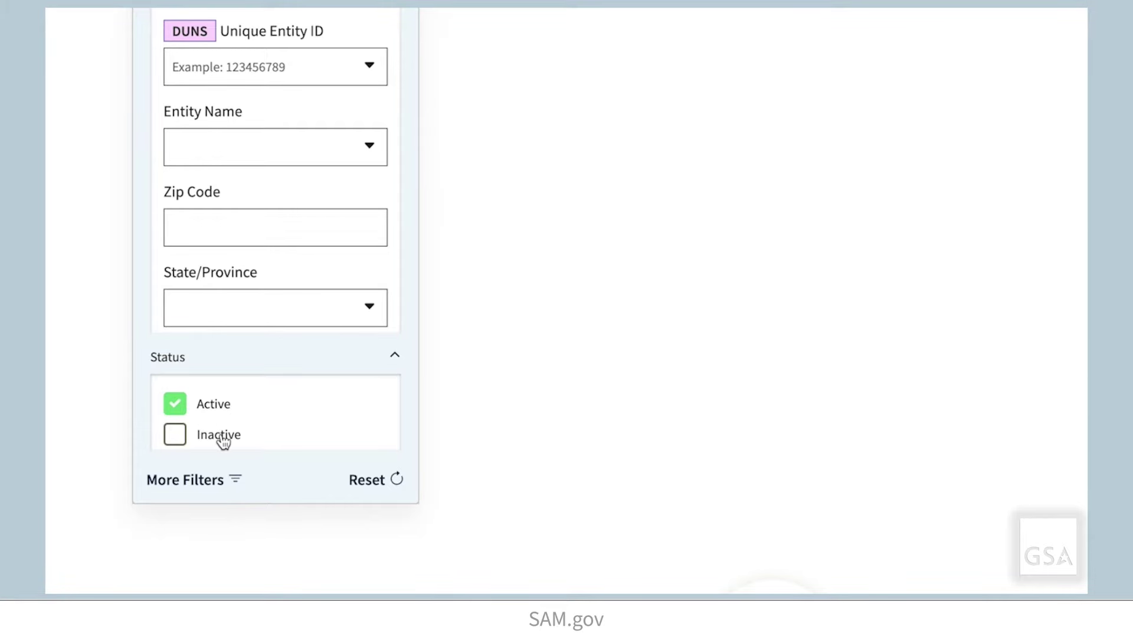
left_click(223, 440)
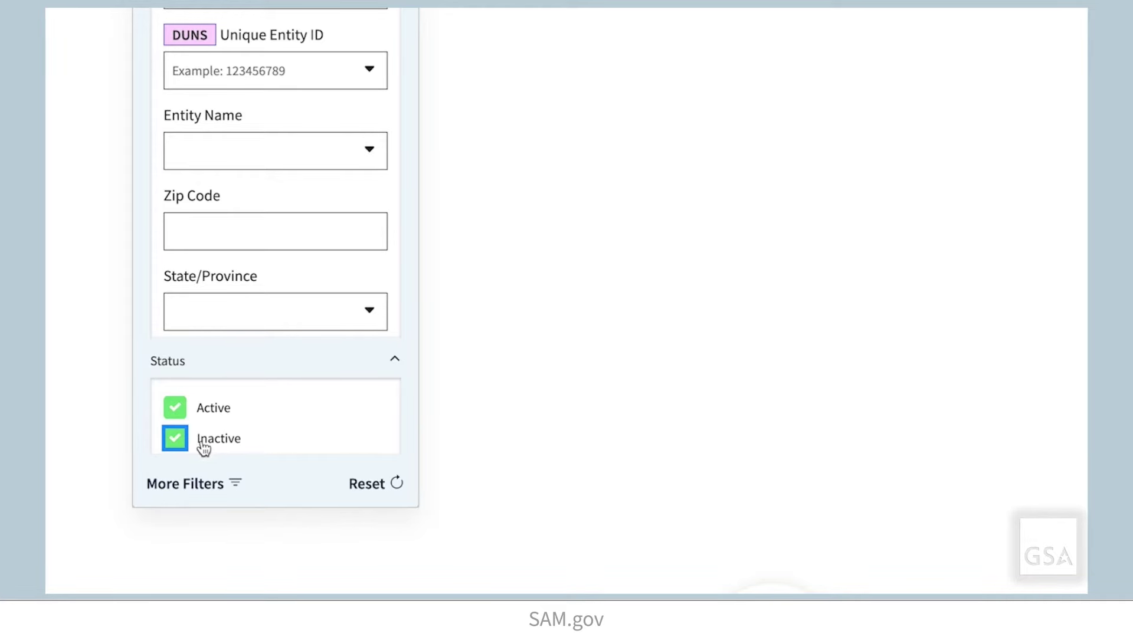
left_click(183, 442)
scroll(369, 426, "up", 3)
scroll(370, 427, "up", 15)
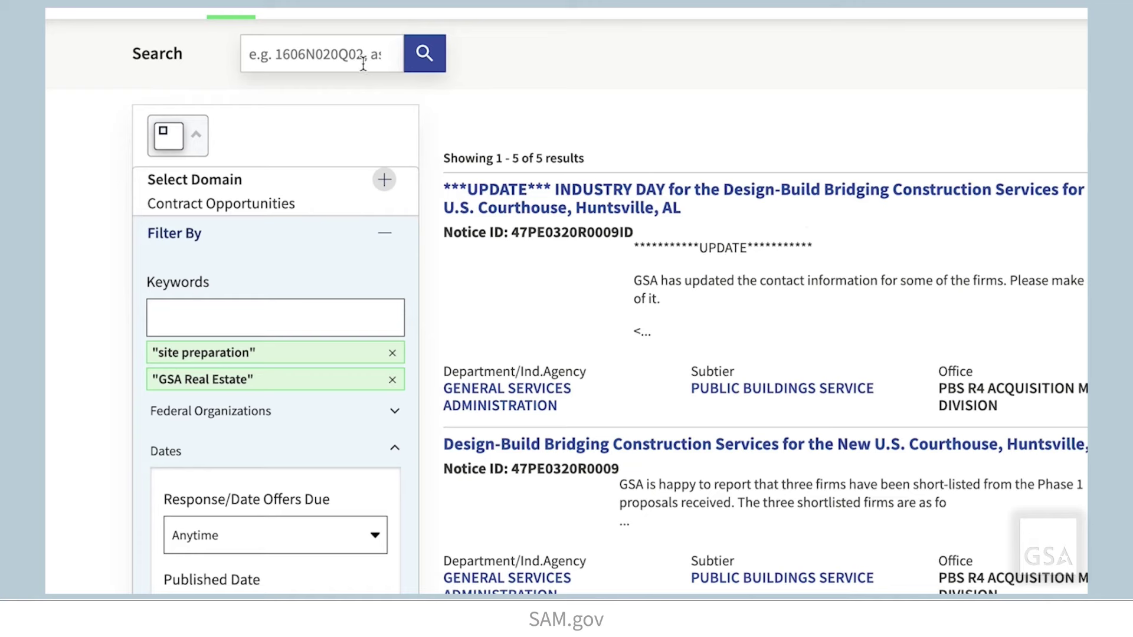
Run a new contract opportunities search for "parking lot" from the main search field
left_click(359, 61)
type("parking lot")
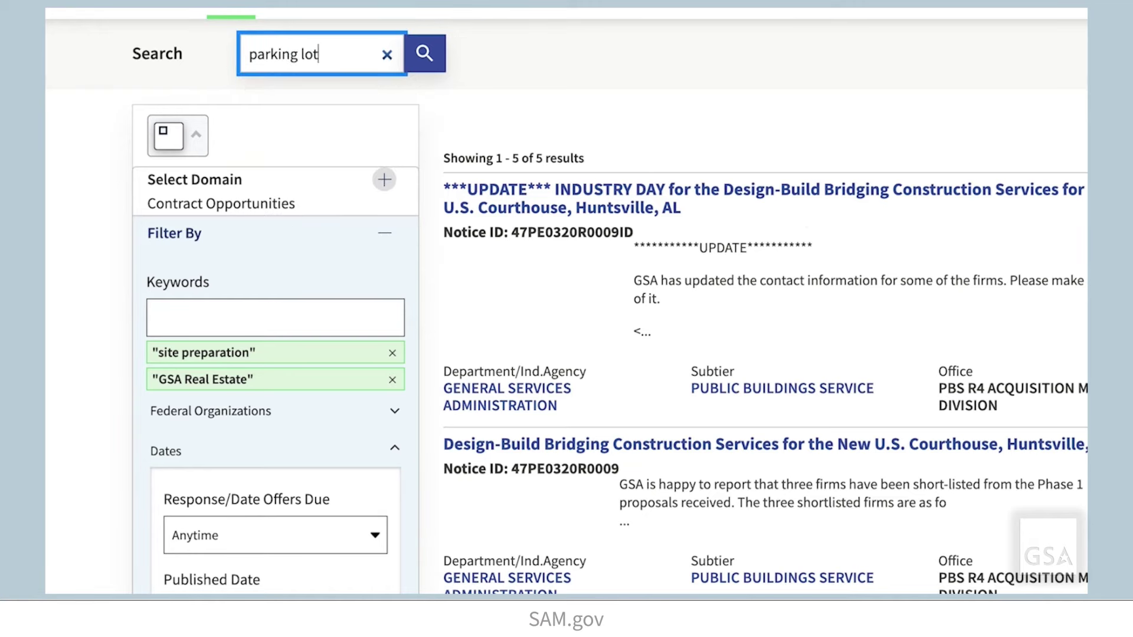
key("Return")
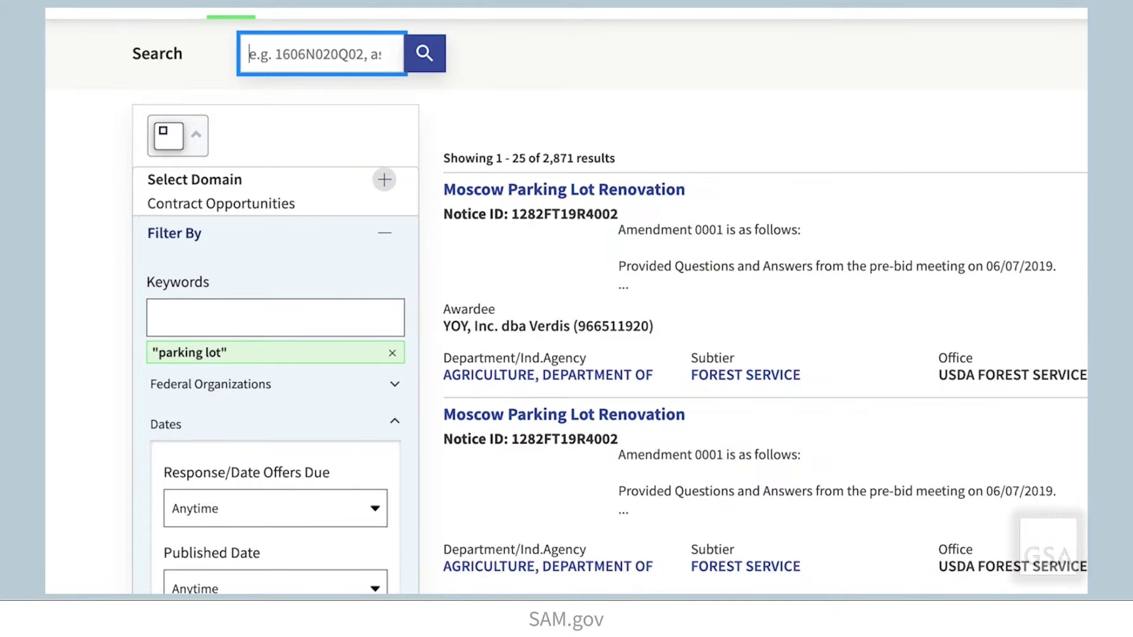
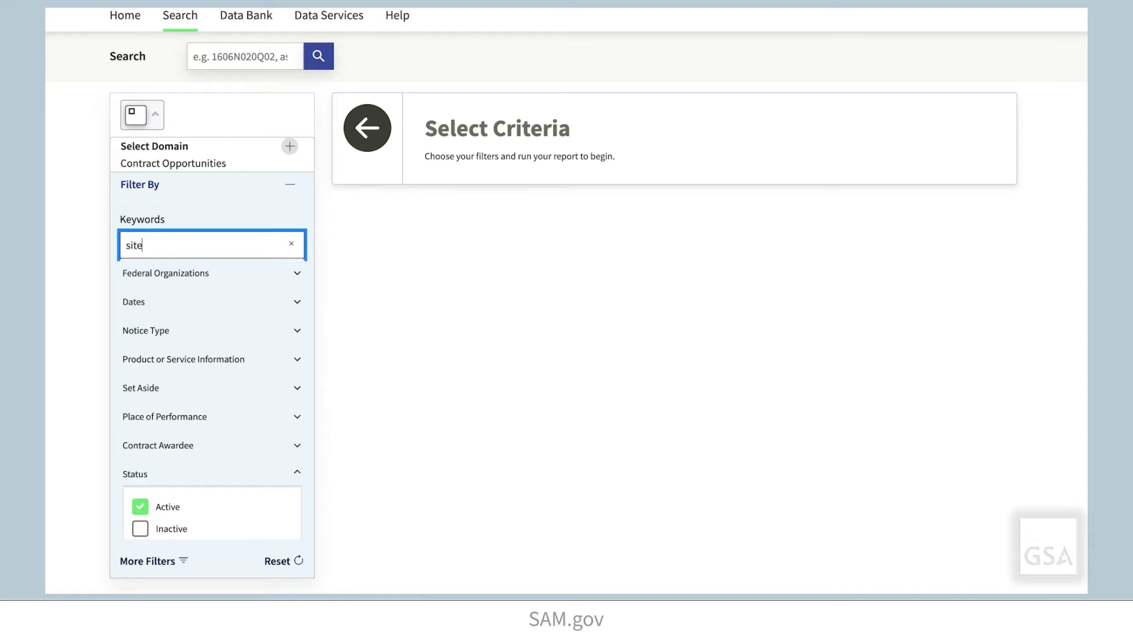
Filter the contract opportunities by the keywords "site preparation" and storage
type("tion")
key("Return")
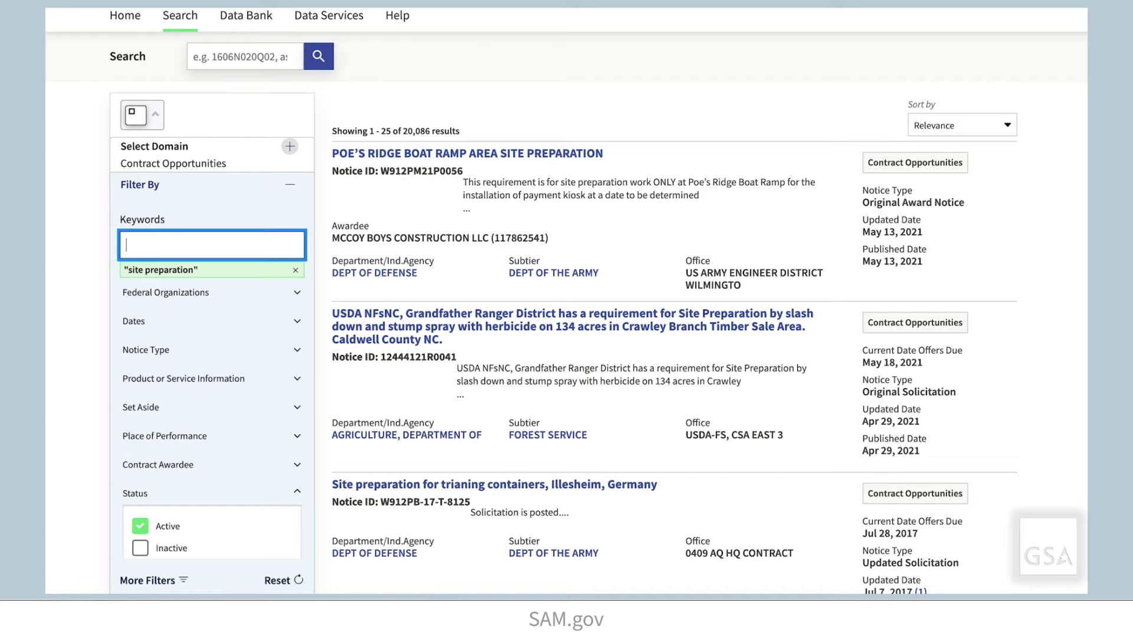
type("storag")
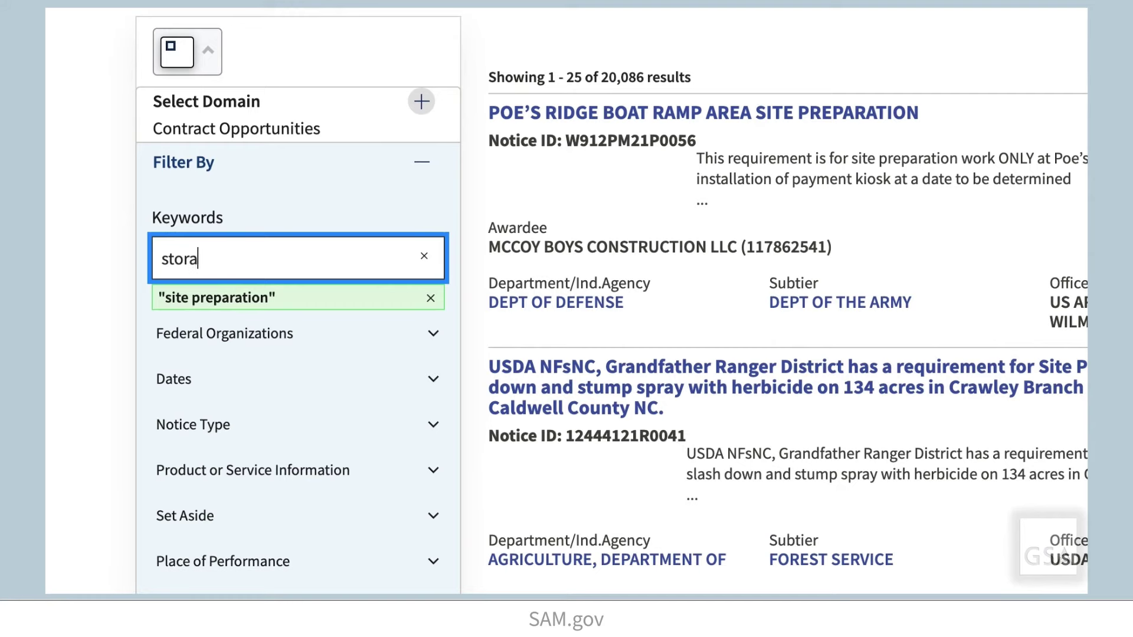
type("e")
key("Return")
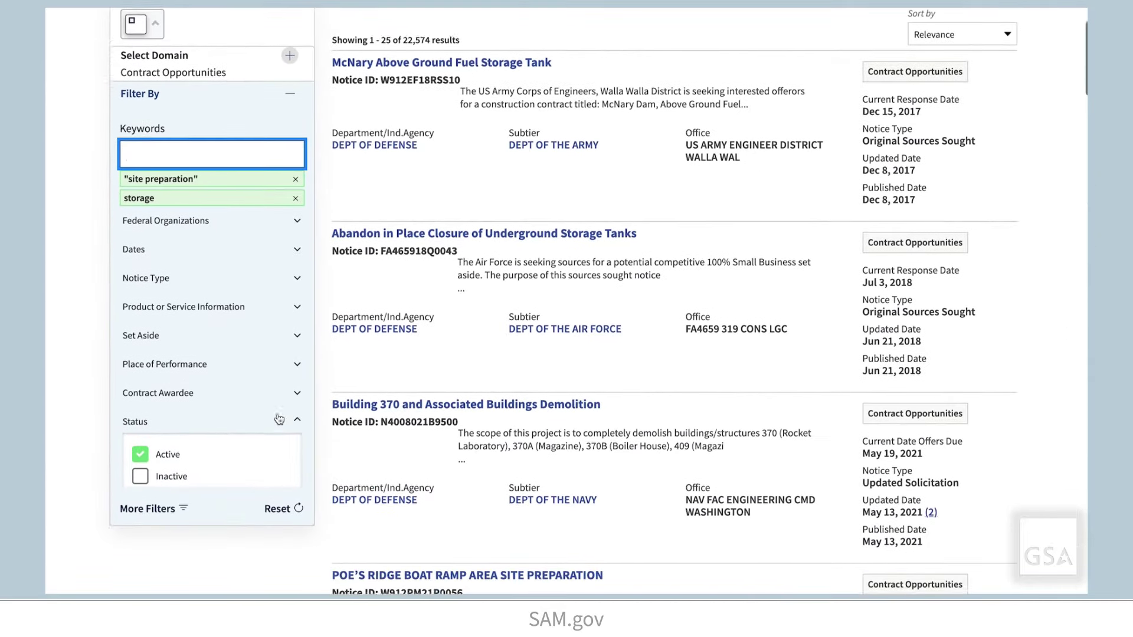
Under Product or Service Information, add NAICS code 238910 - Site Preparation Contractors to the filters
left_click(329, 347)
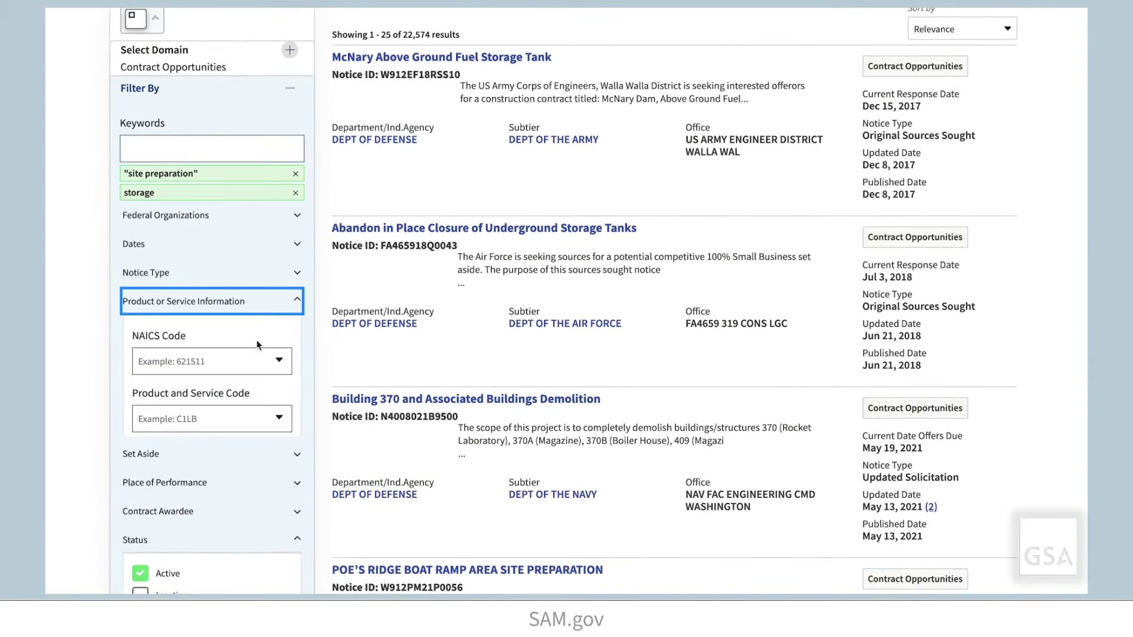
left_click(238, 360)
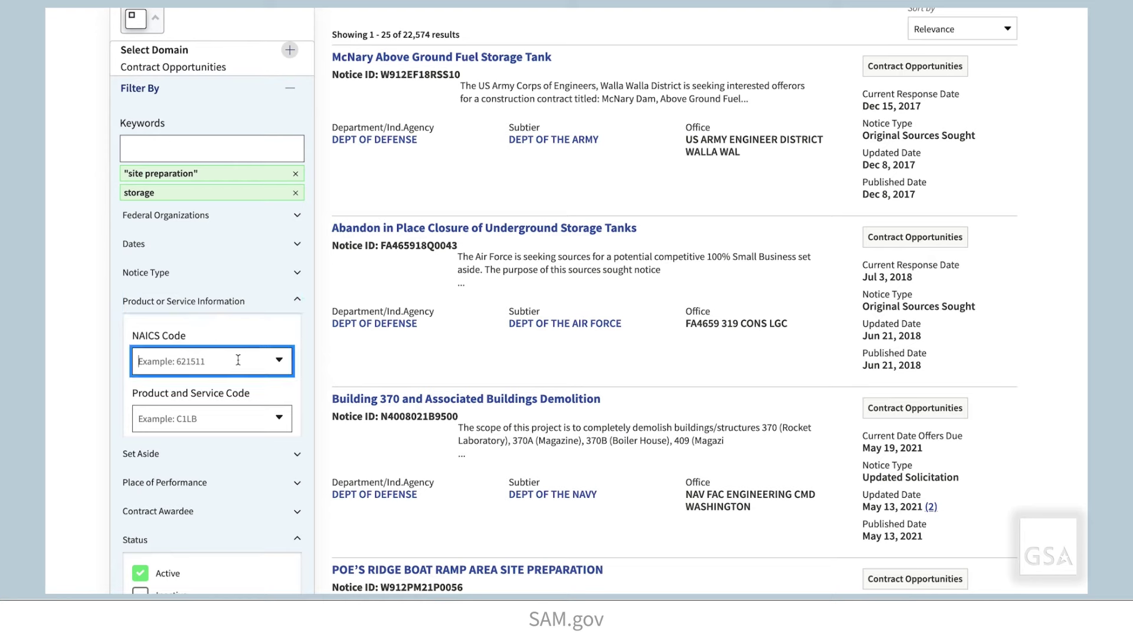
type("2")
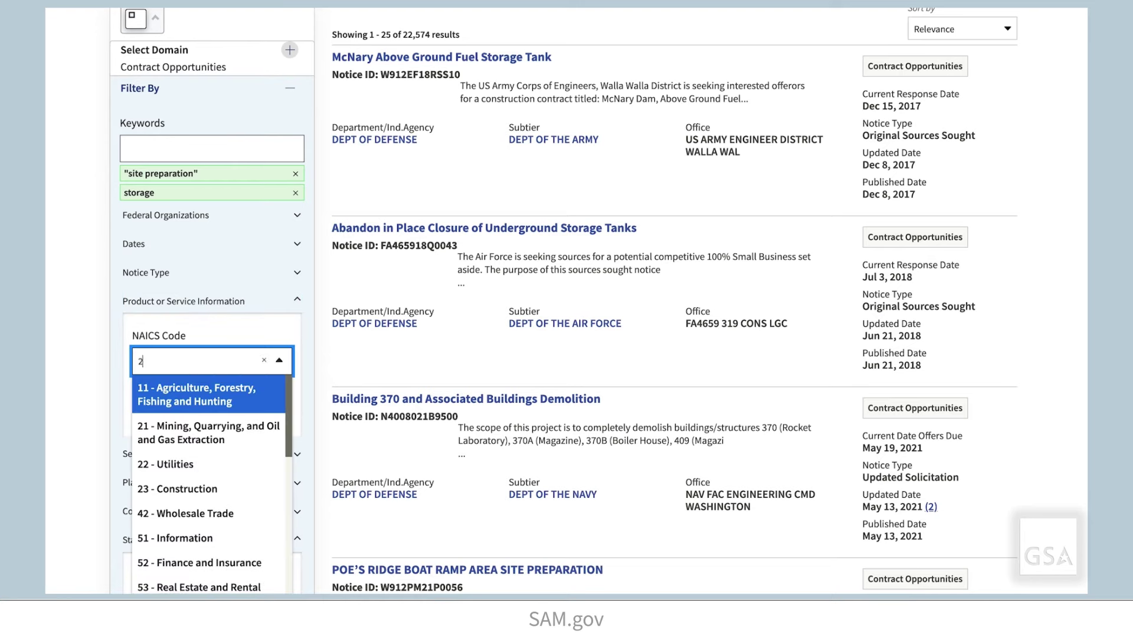
type("38910")
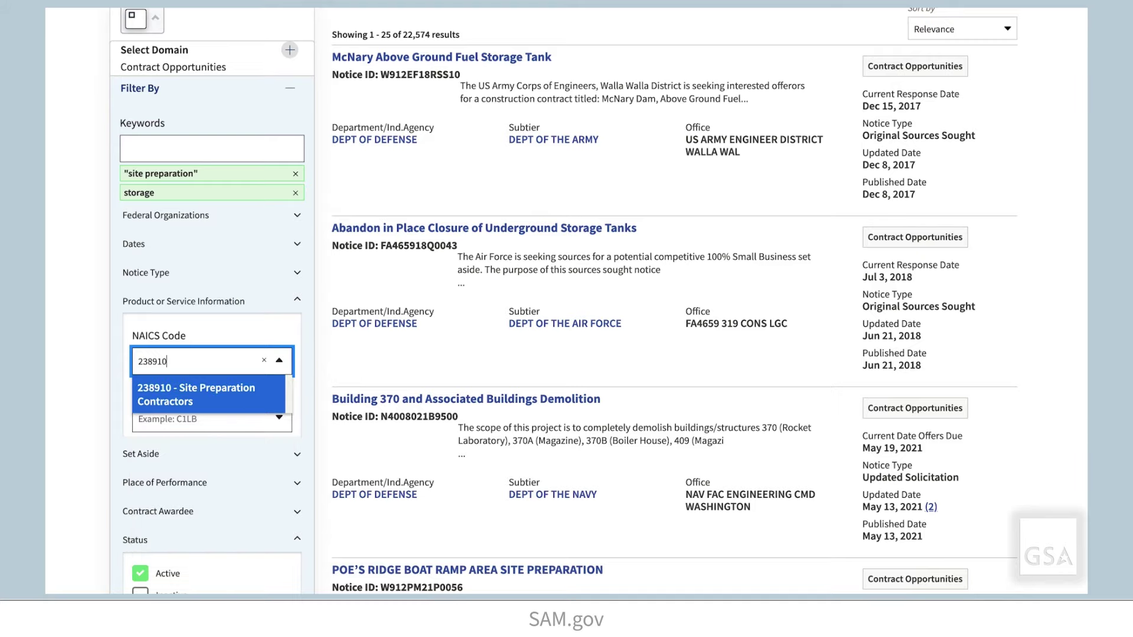
left_click(226, 392)
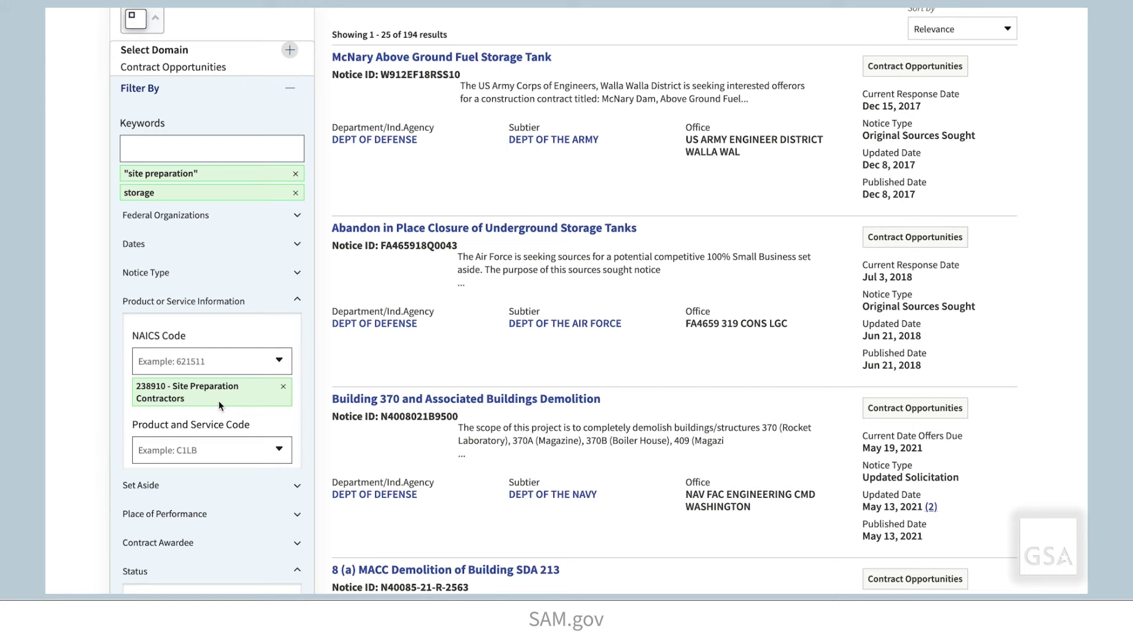
Limit the Notice Type filter to Combined Synopsis/Solicitation
left_click(292, 273)
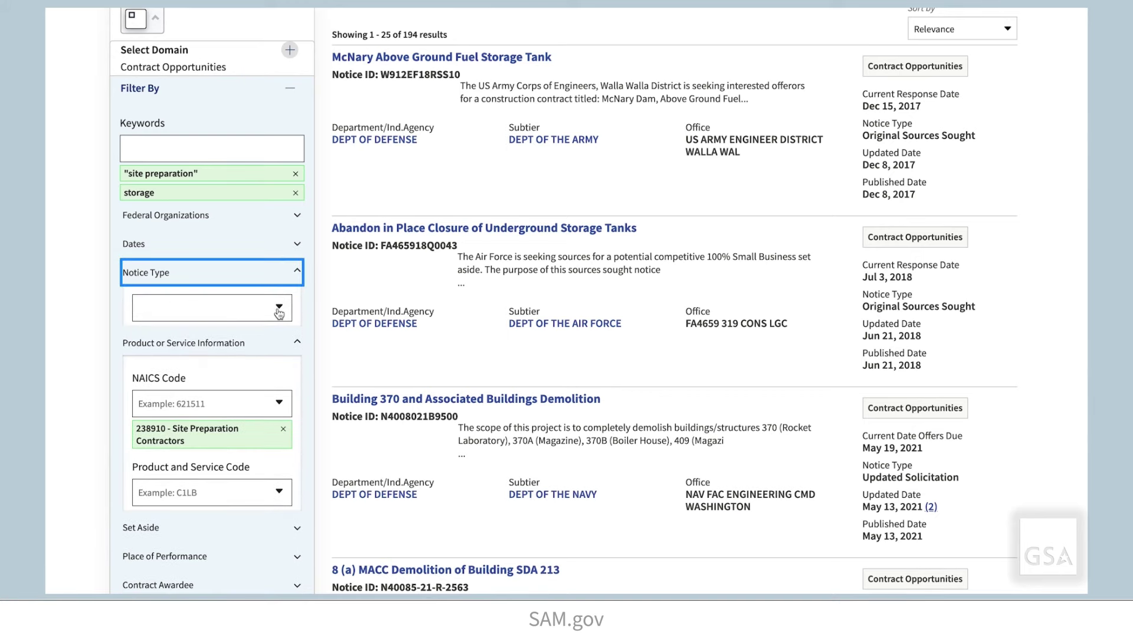
left_click(279, 309)
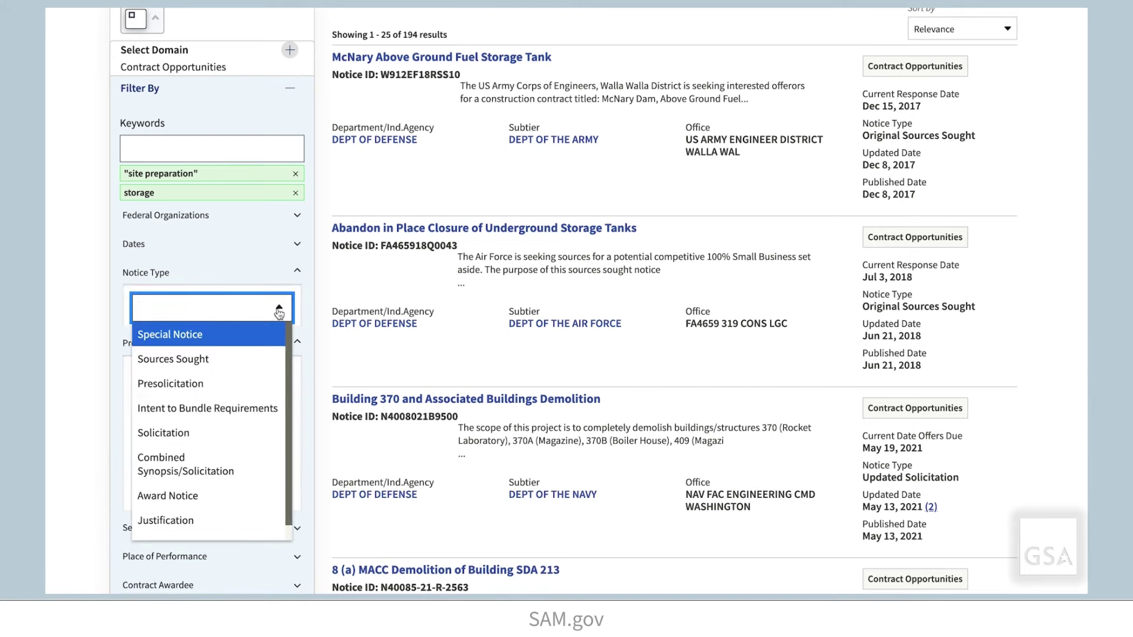
left_click(248, 463)
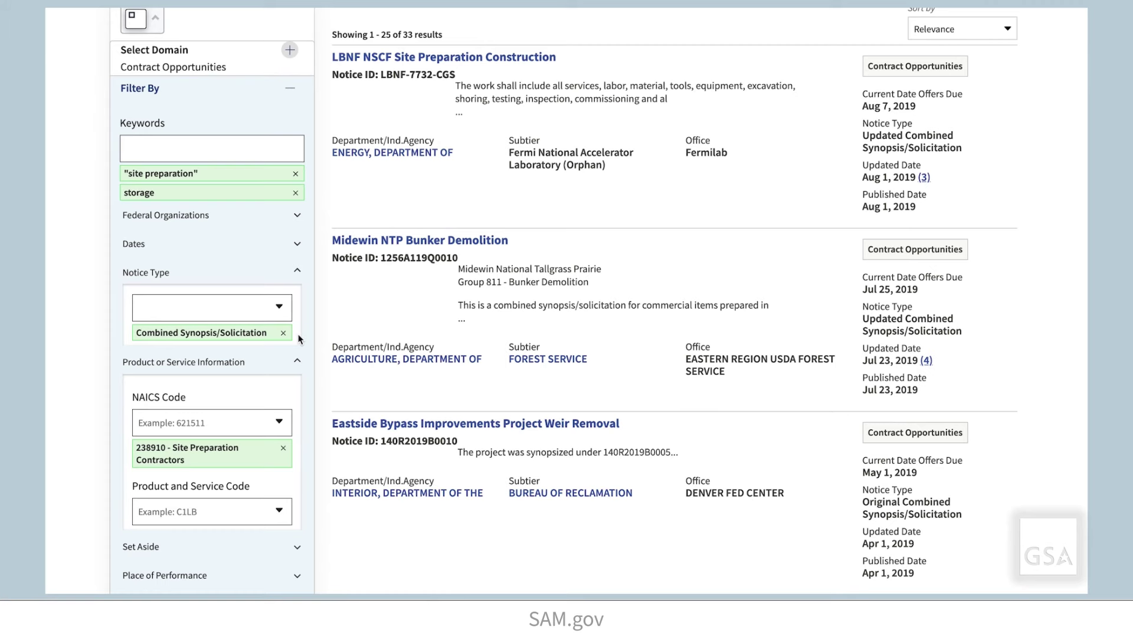
Download the result summaries as a CSV file named "ContractOpportunities-Site Preparation" and dismiss the browser's download bar
scroll(300, 339, "up", 2)
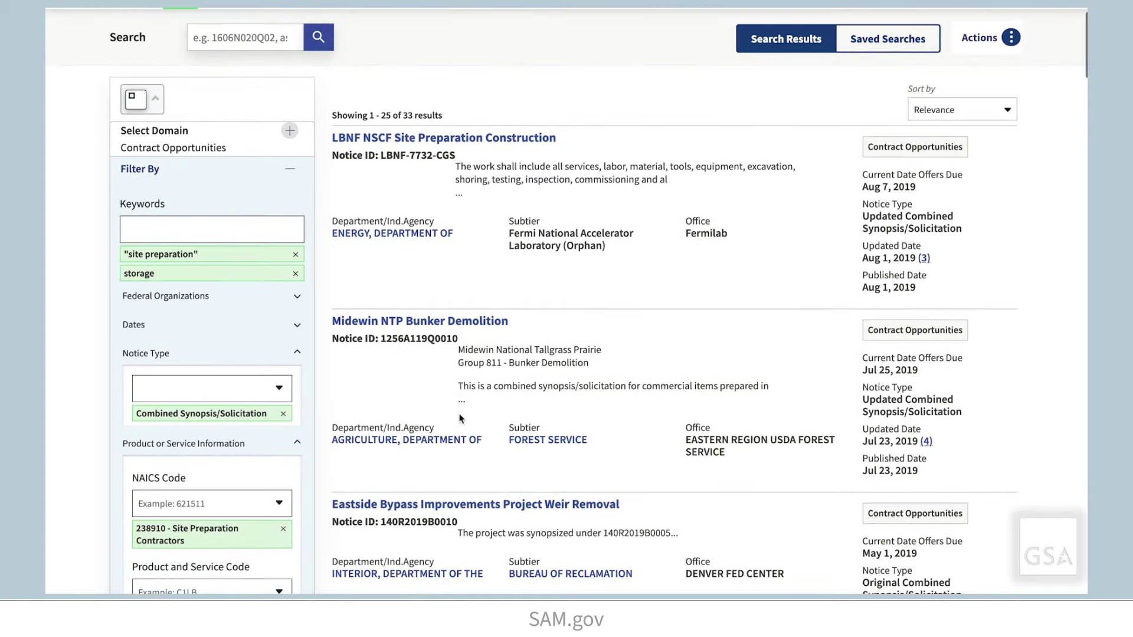
scroll(461, 418, "down", 1)
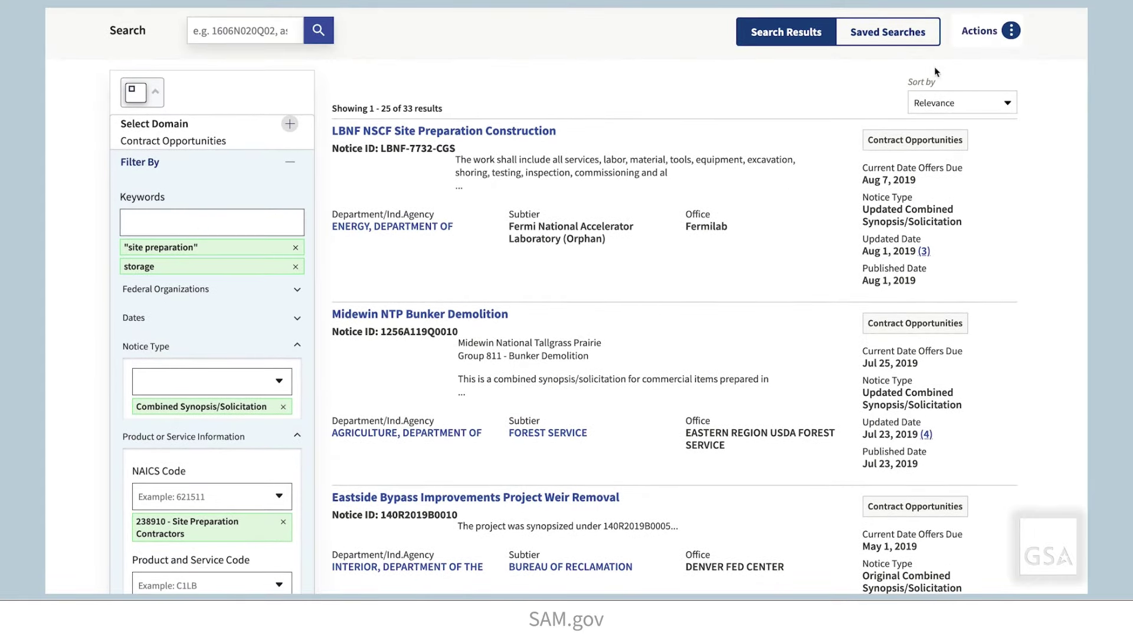
left_click(1011, 33)
left_click(940, 89)
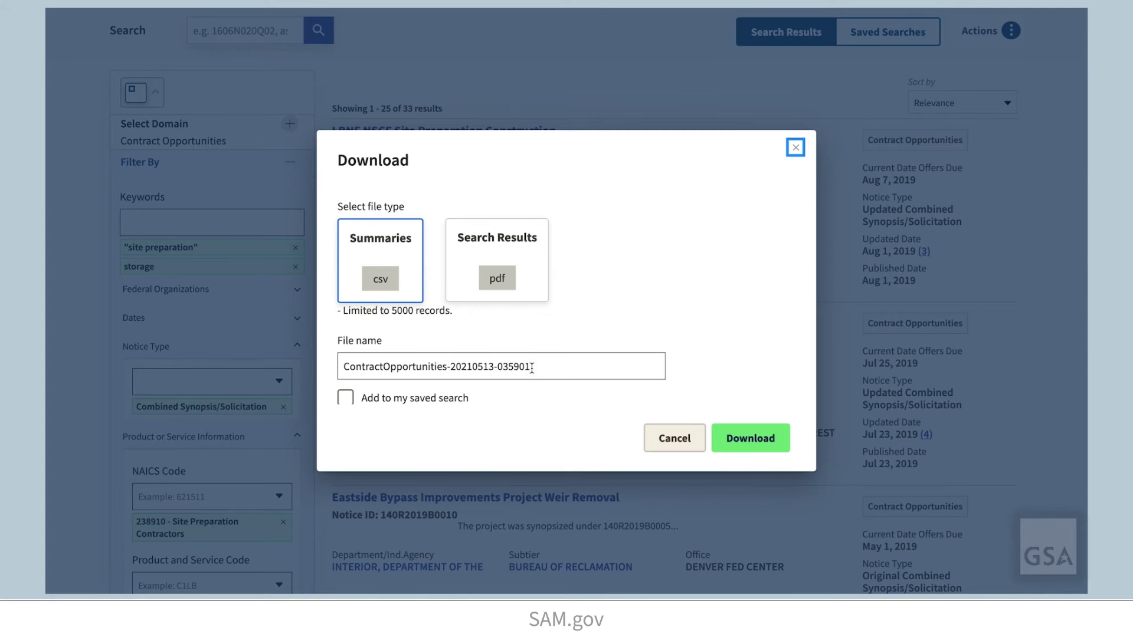
left_click_drag(531, 368, 450, 367)
type("Site")
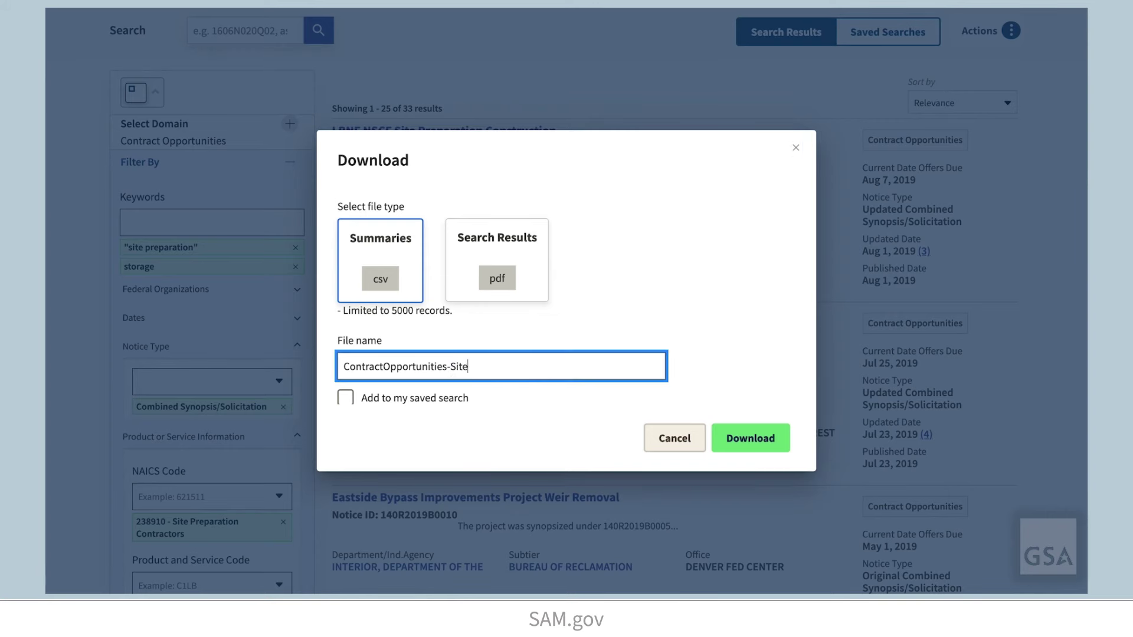
type(" Preparation")
left_click(738, 439)
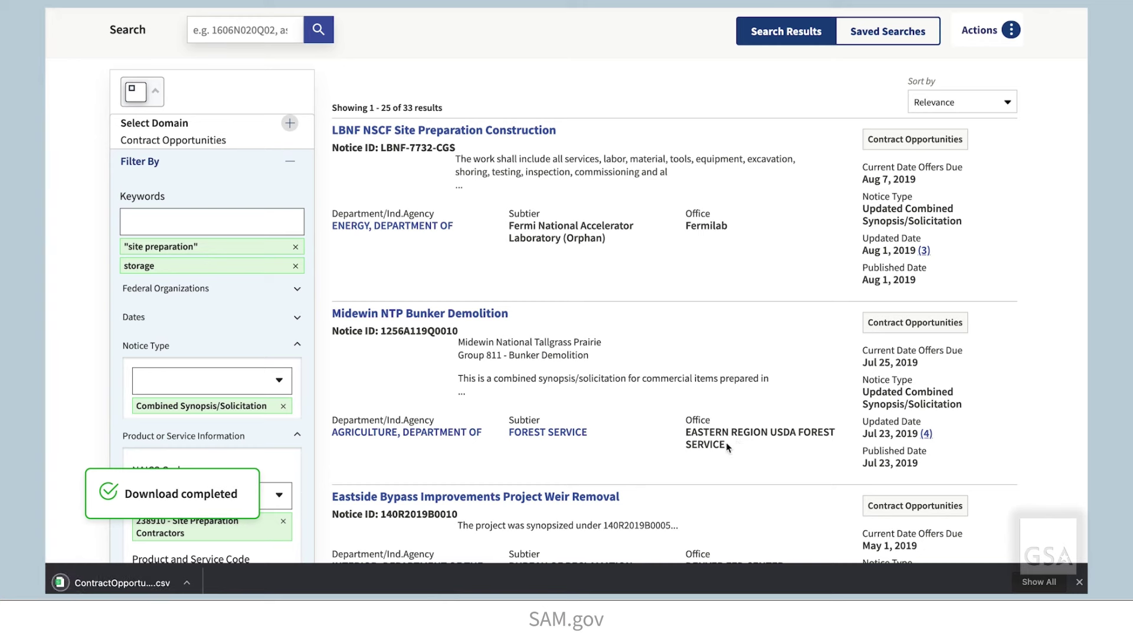
left_click(1078, 583)
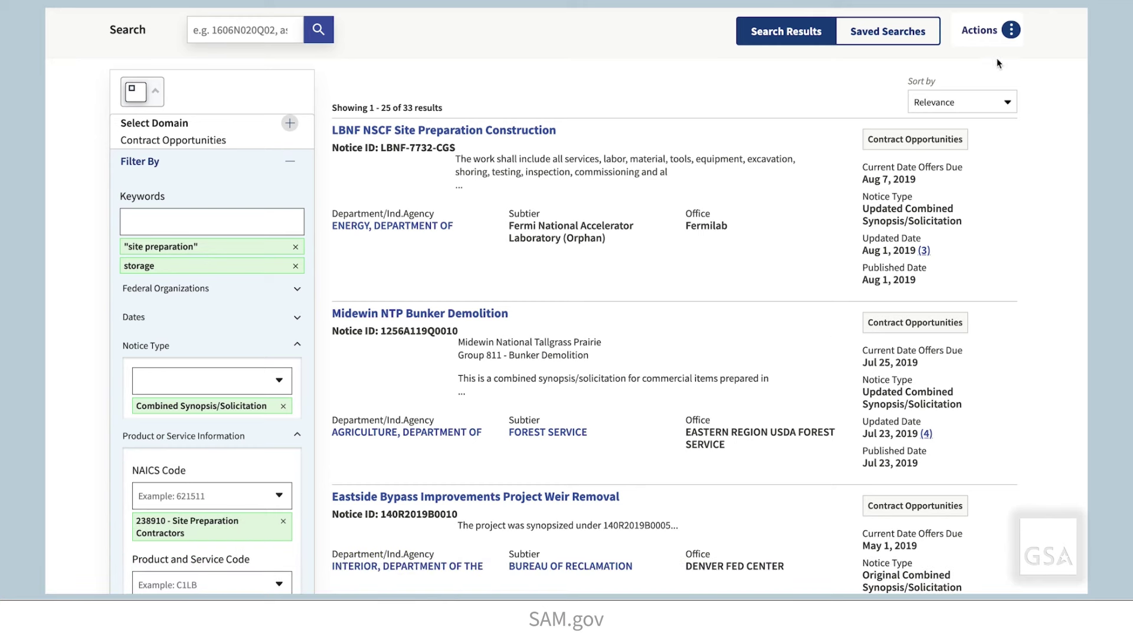
Save the current filtered search under the name "Site Preparation"
left_click(1009, 32)
left_click(915, 71)
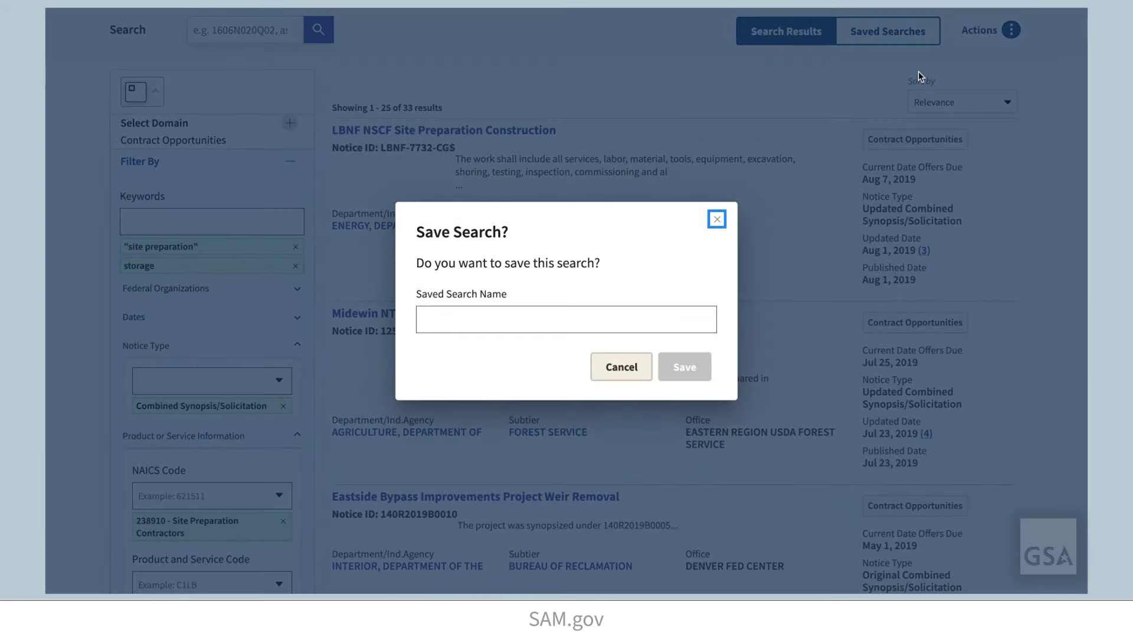
left_click(559, 316)
type("Si")
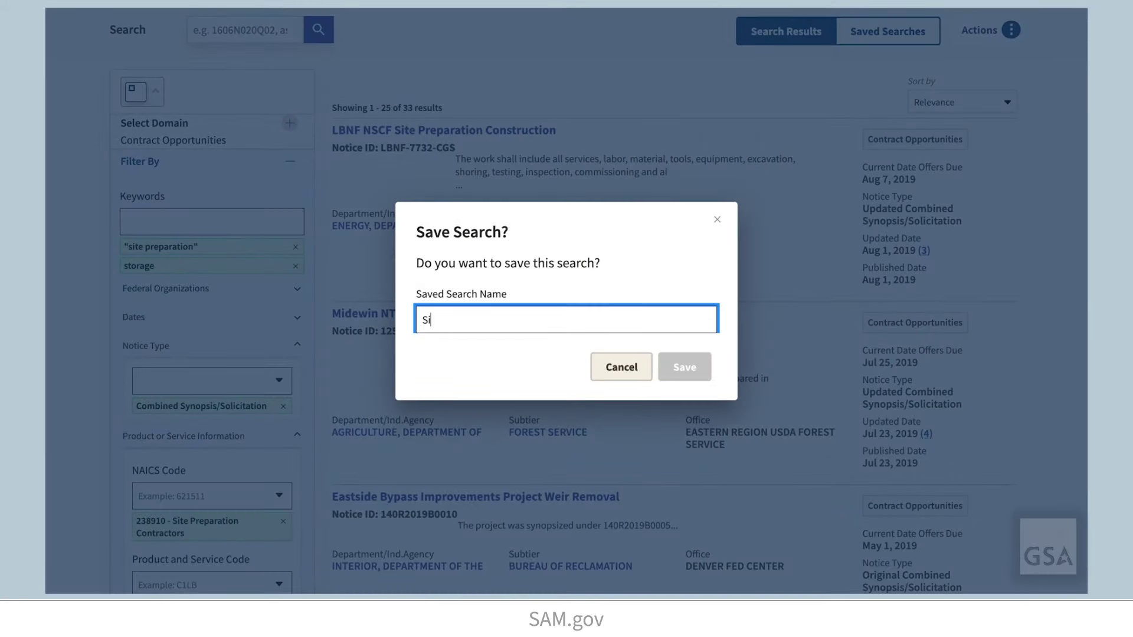
type("te Preparation")
left_click(685, 368)
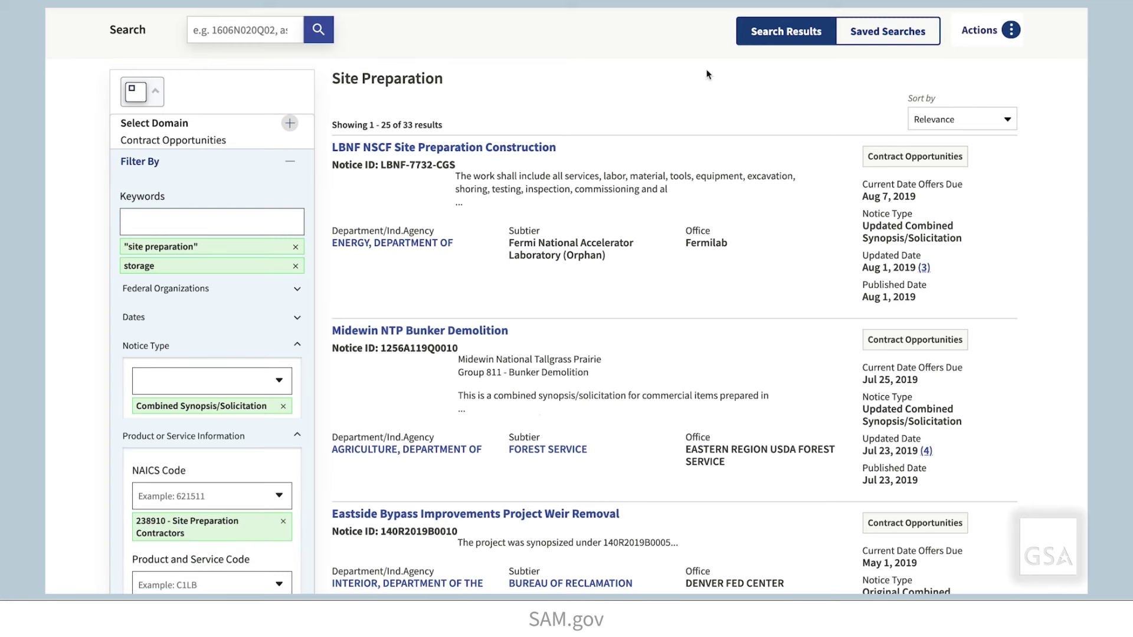
View the Saved Searches list from the search page, and reach the same list again through the Workspace profile
left_click(887, 32)
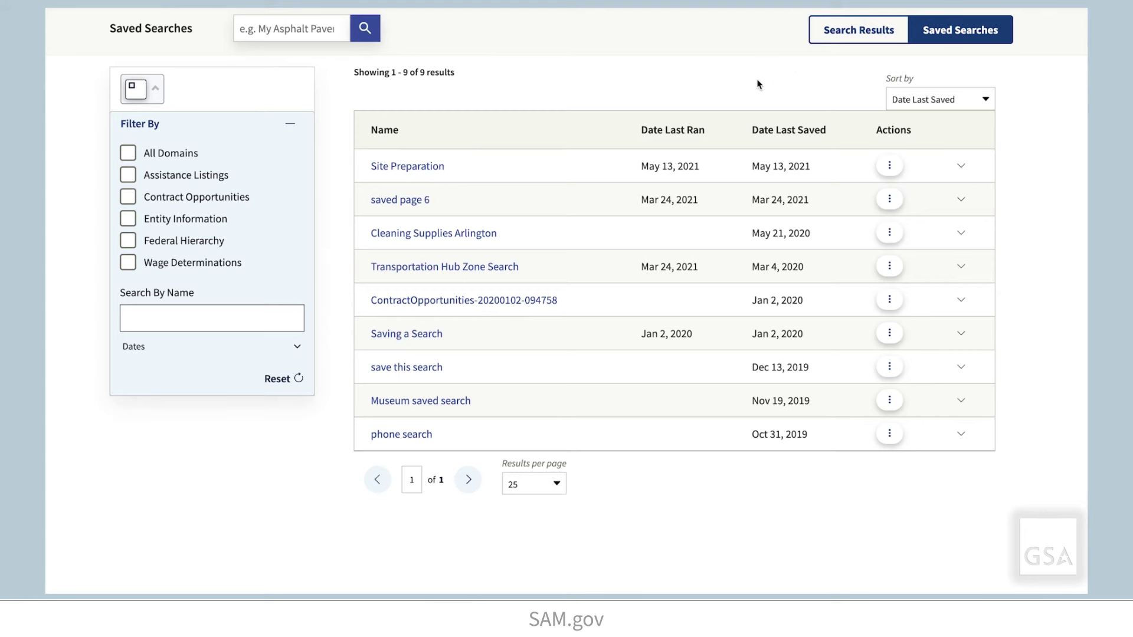
scroll(758, 84, "up", 2)
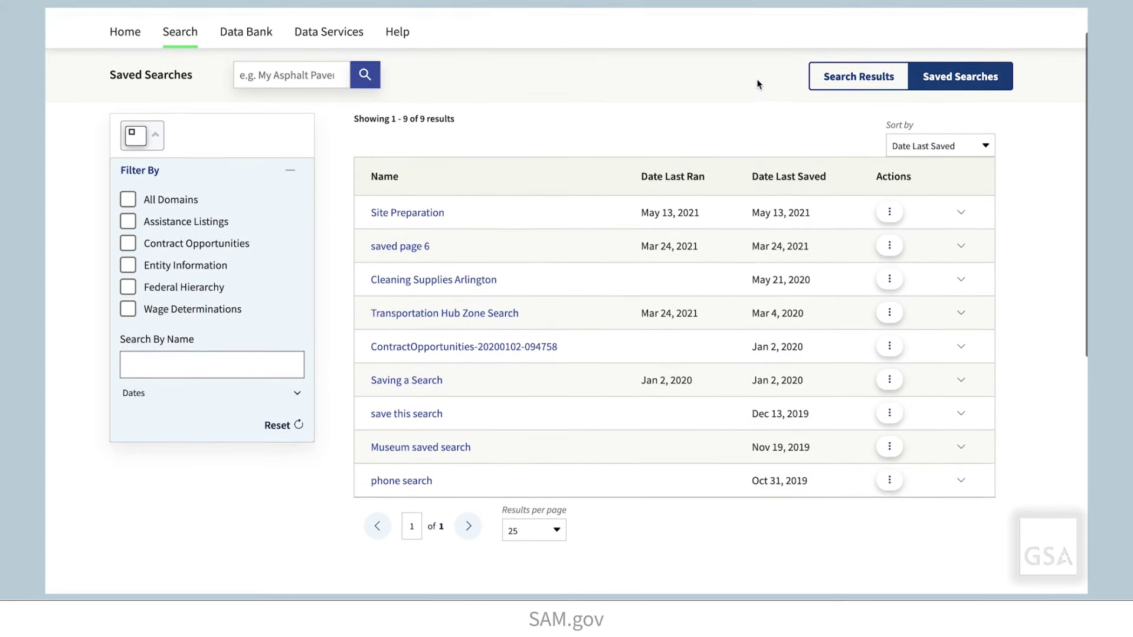
left_click(915, 22)
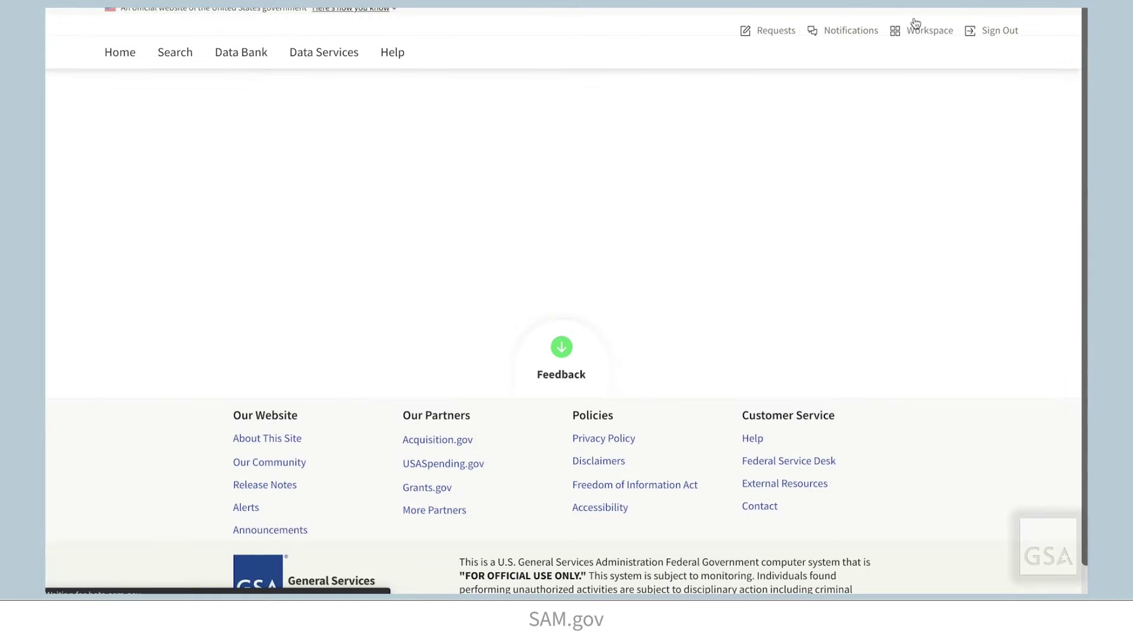
scroll(950, 185, "down", 1)
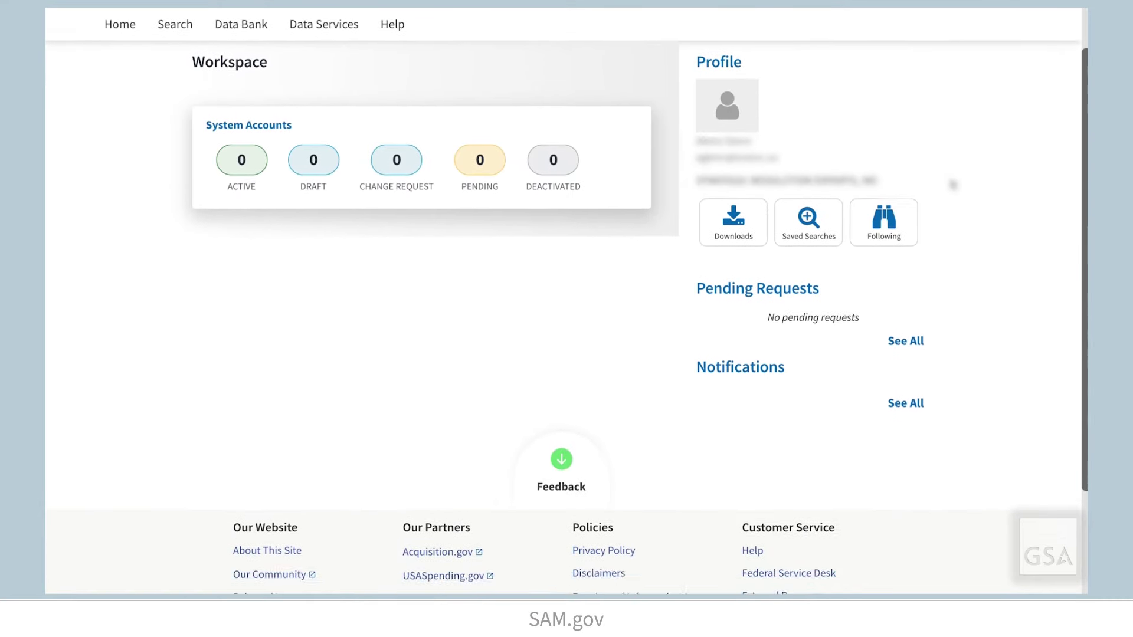
left_click(819, 243)
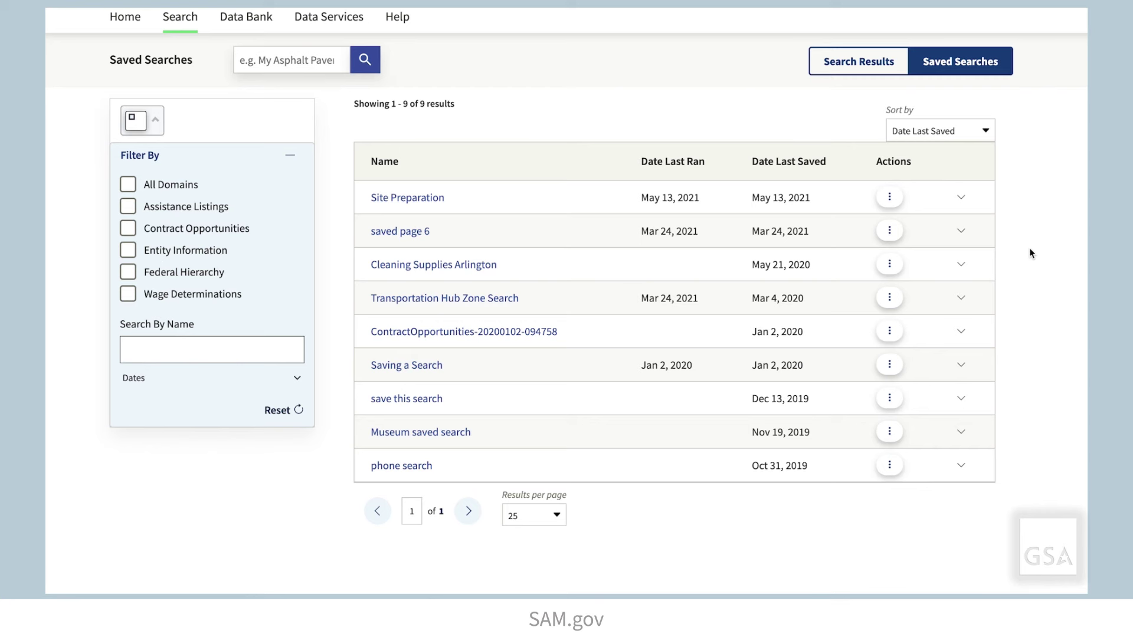
Turn on notifications for the Site Preparation saved search, and toggle its notification setting once more
left_click(891, 199)
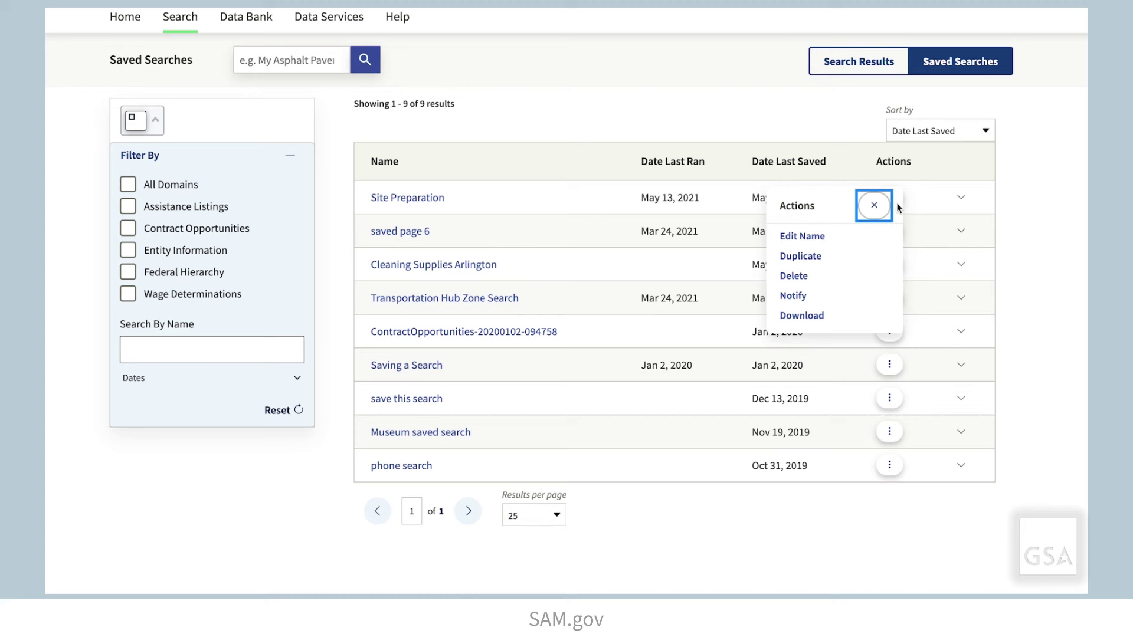
left_click(805, 296)
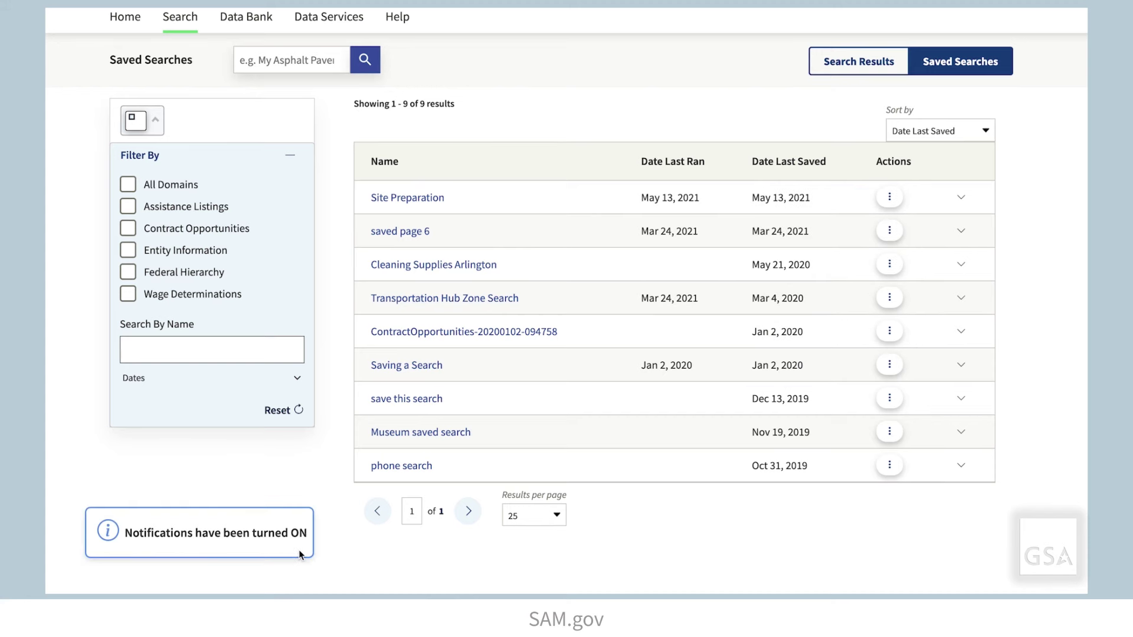
left_click(886, 199)
left_click(827, 296)
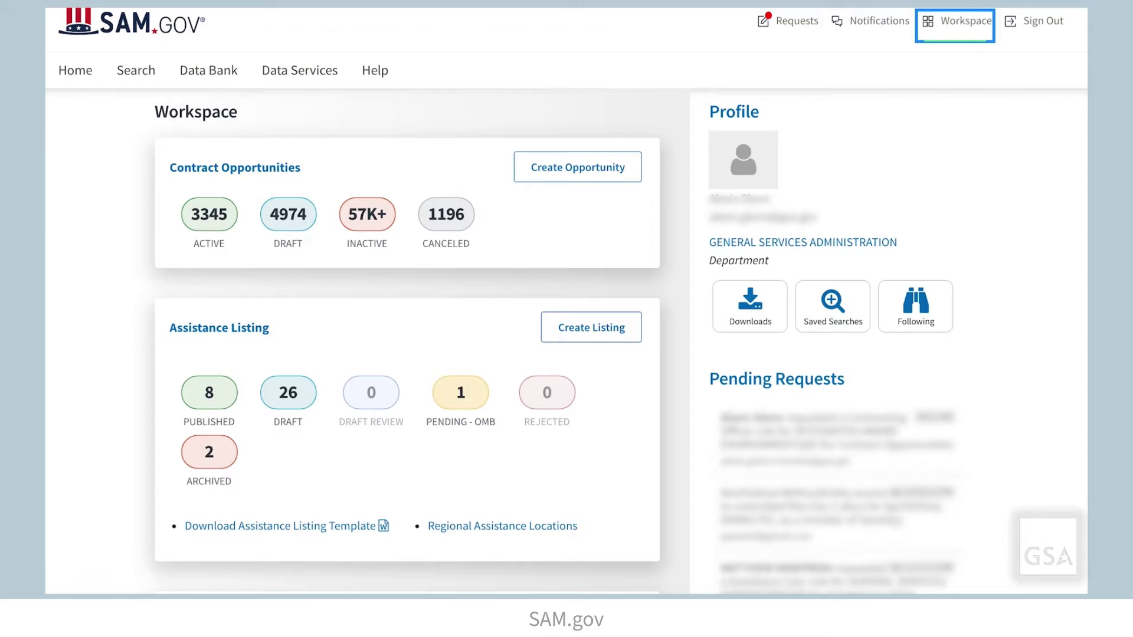
Open the Feedback form at the end of the Workspace page and place the cursor in its comment box
scroll(566, 301, "down", 15)
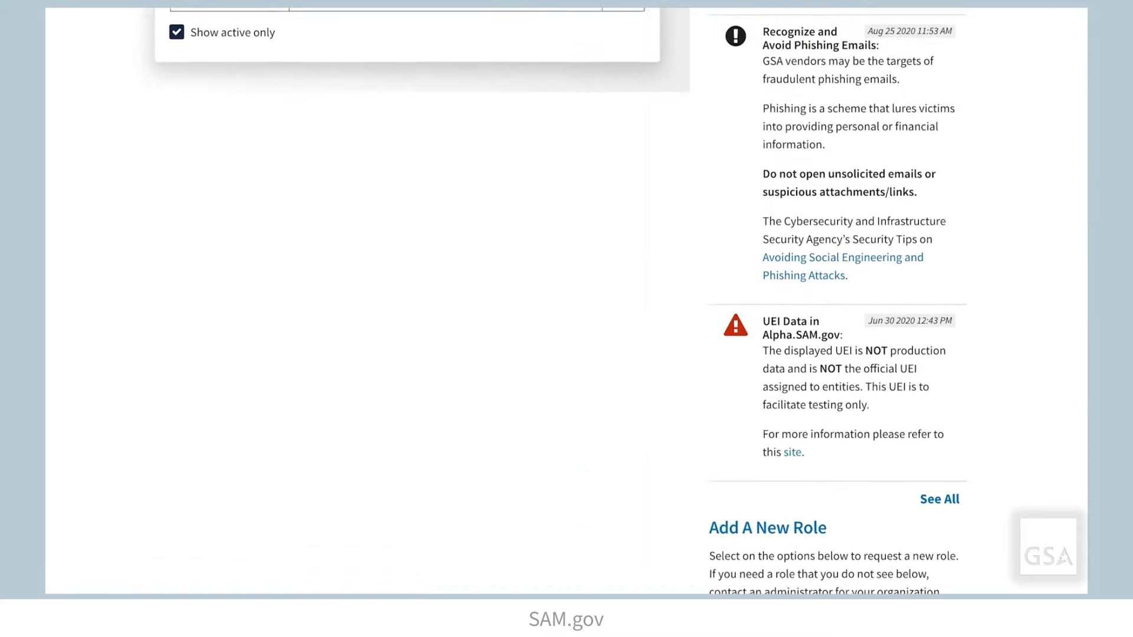
scroll(577, 303, "down", 8)
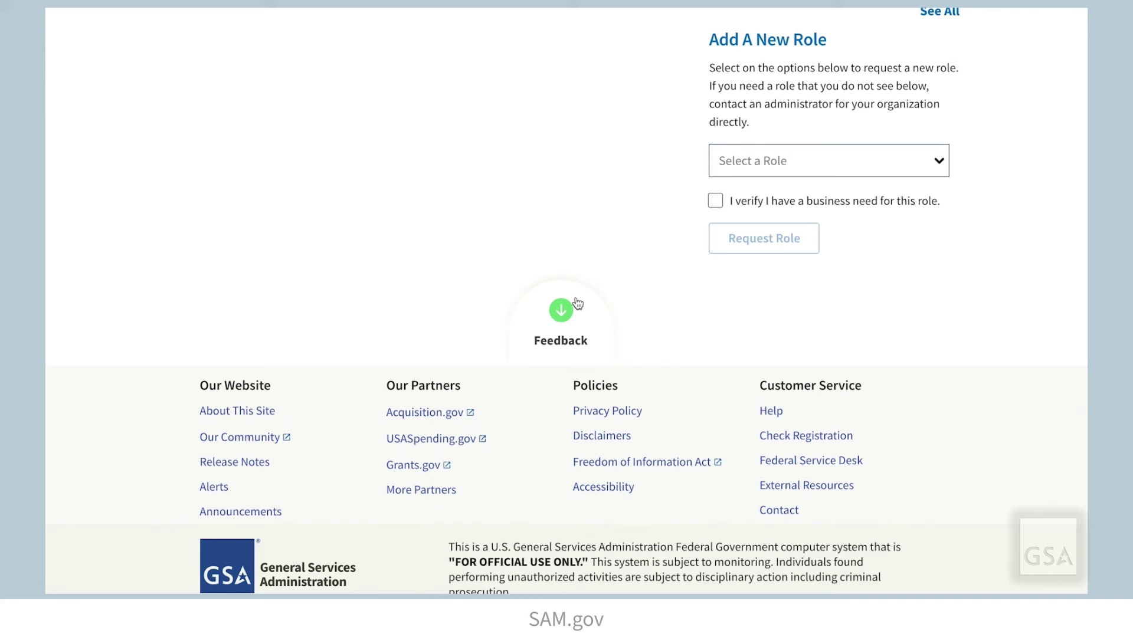
left_click(578, 303)
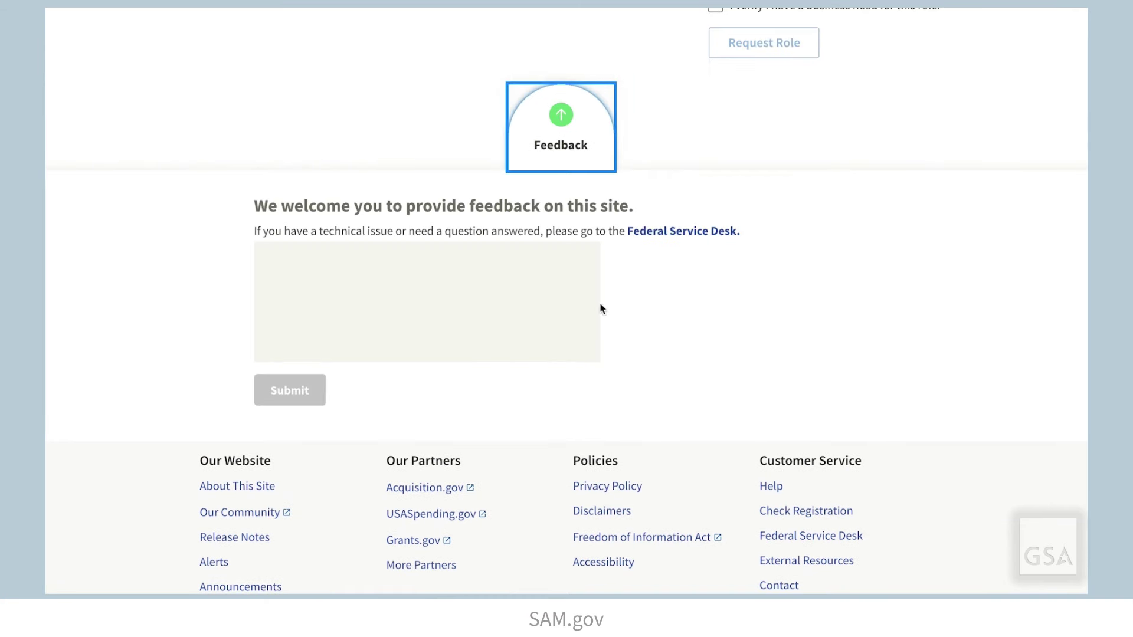
left_click(580, 301)
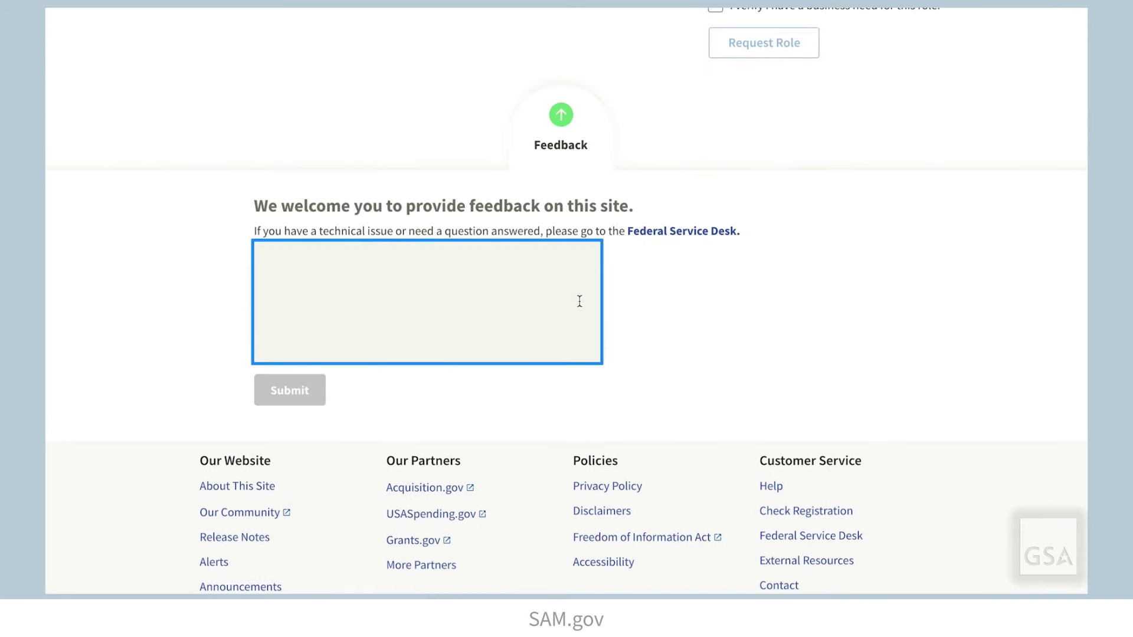